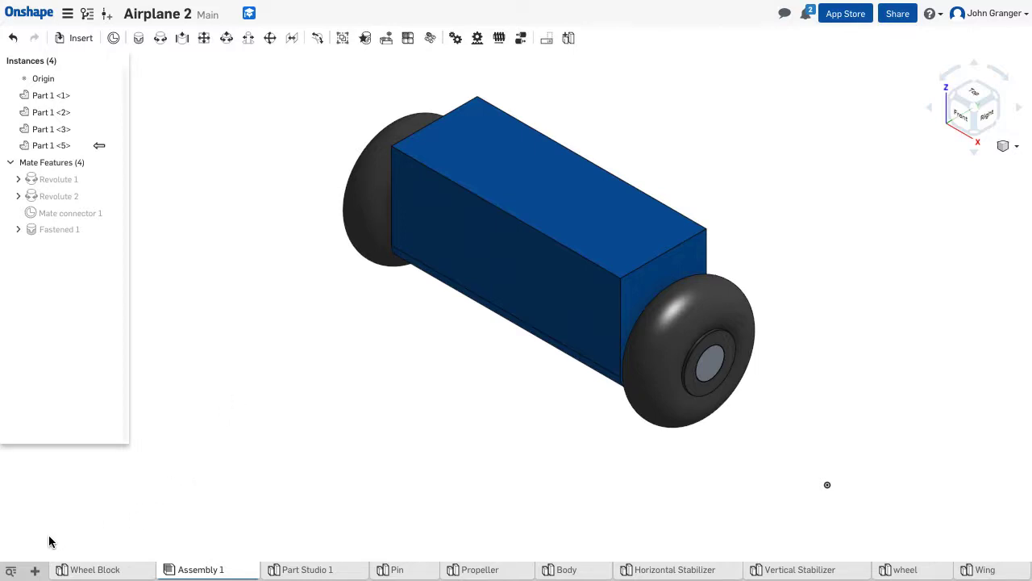
- Add a new assembly tab, Assembly 2, to the Airplane 2 document
{"action": "left_click", "coordinate": [34, 569]}
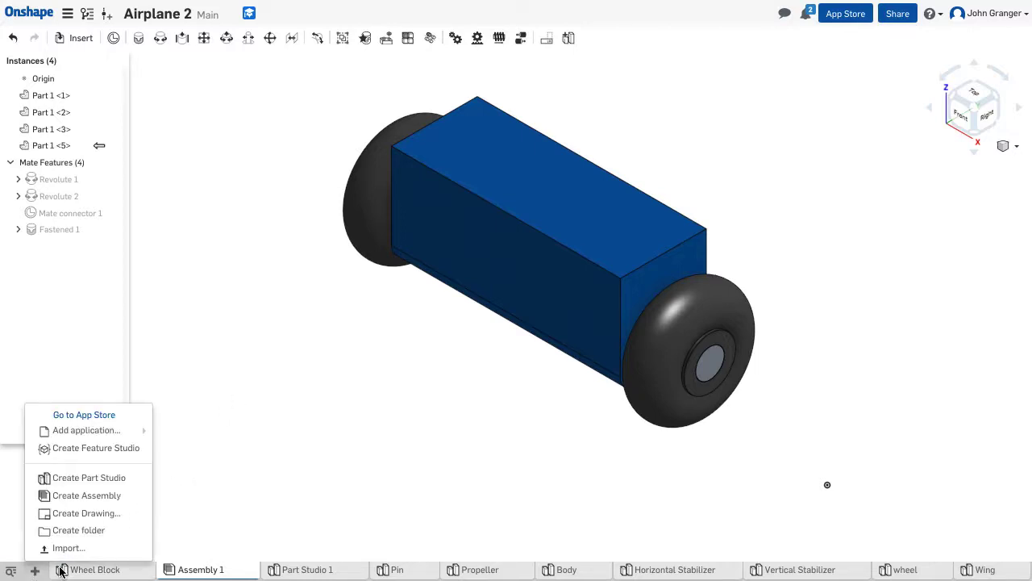
{"action": "left_click", "coordinate": [116, 497]}
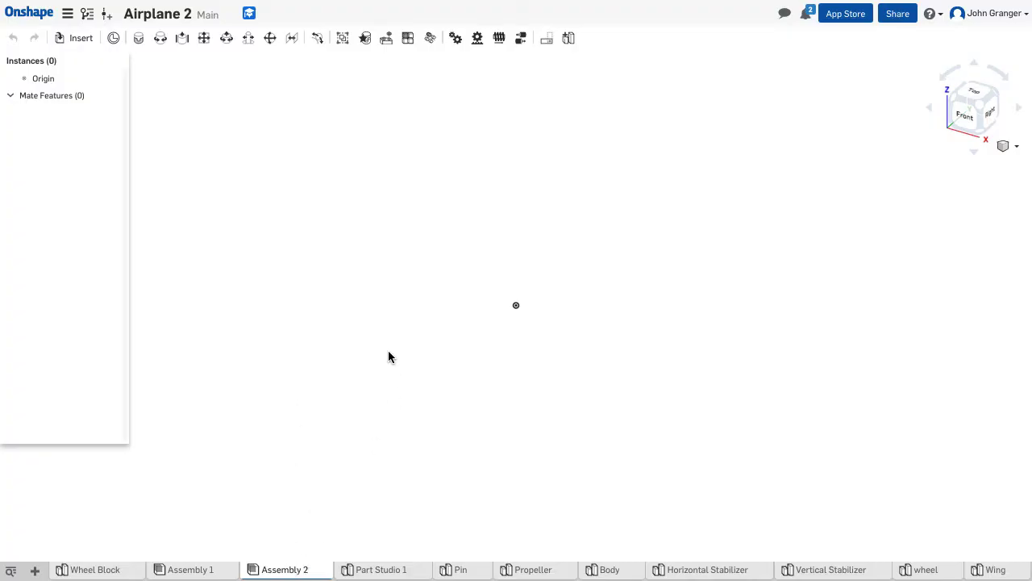
- Insert two instances of the Wing part from Part Studio 1 into Assembly 2
{"action": "left_click", "coordinate": [79, 40]}
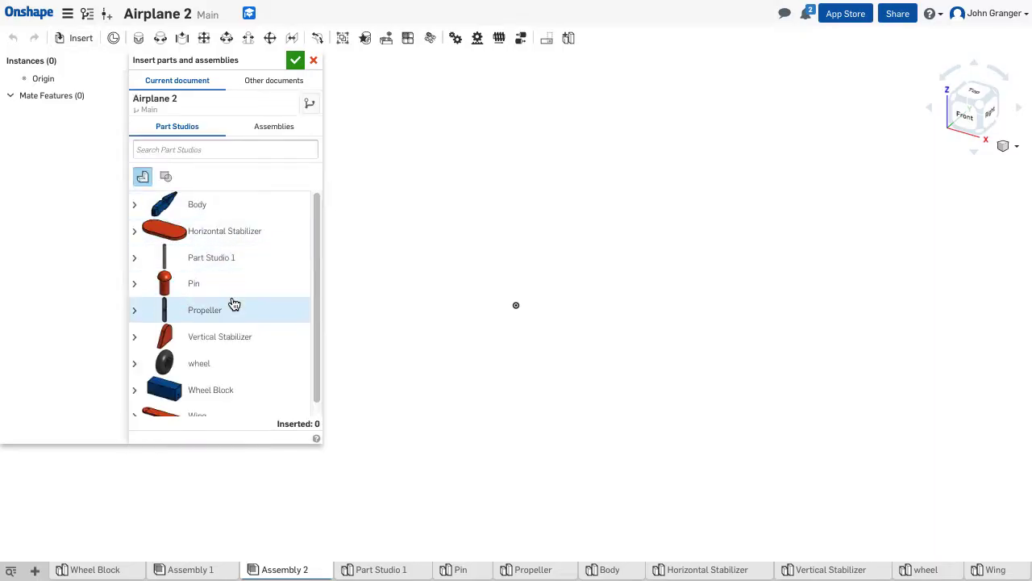
{"action": "left_click_drag", "start_coordinate": [315, 269], "coordinate": [316, 339]}
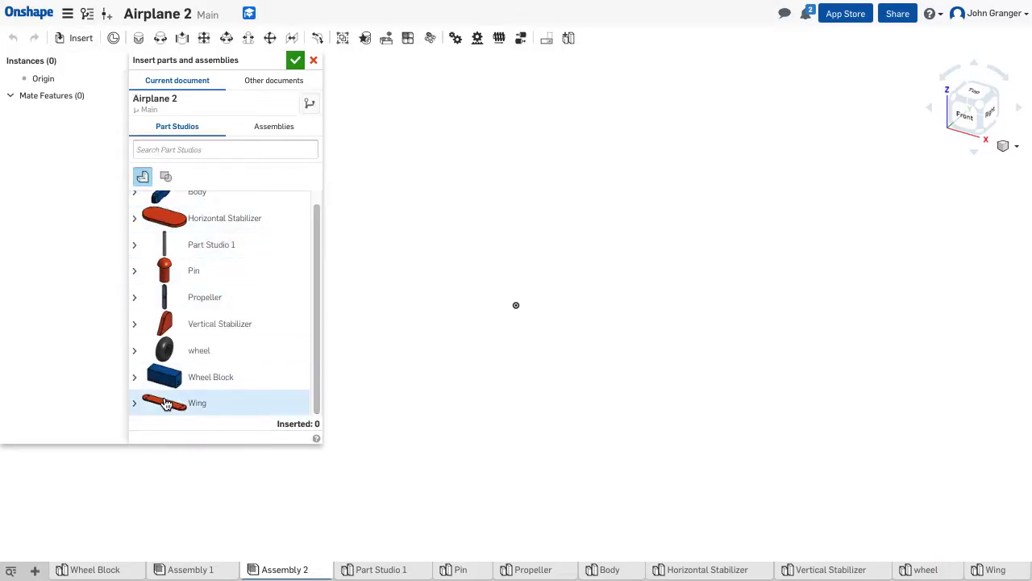
{"action": "left_click", "coordinate": [195, 402]}
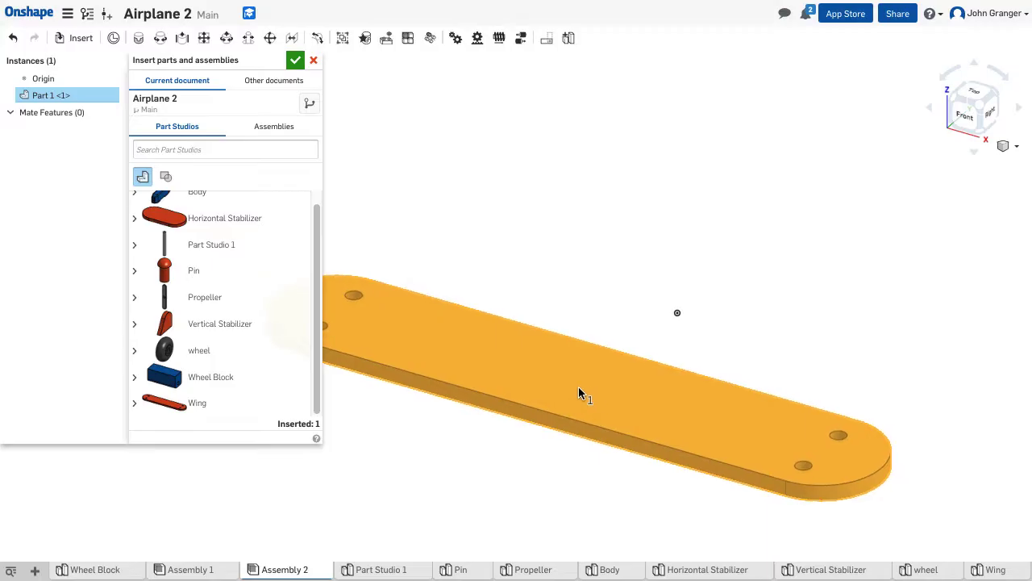
{"action": "left_click", "coordinate": [579, 387]}
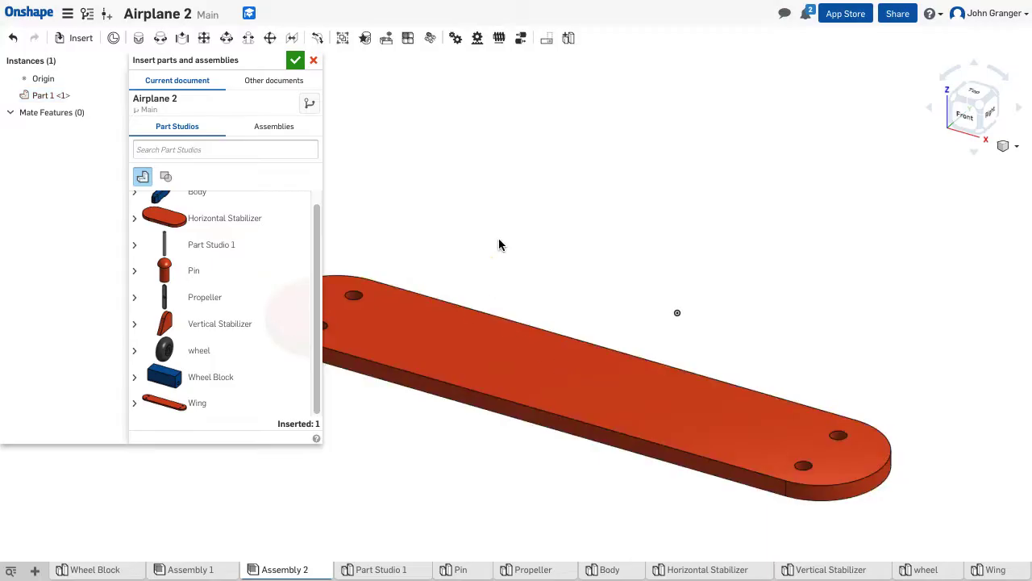
{"action": "left_click", "coordinate": [207, 404]}
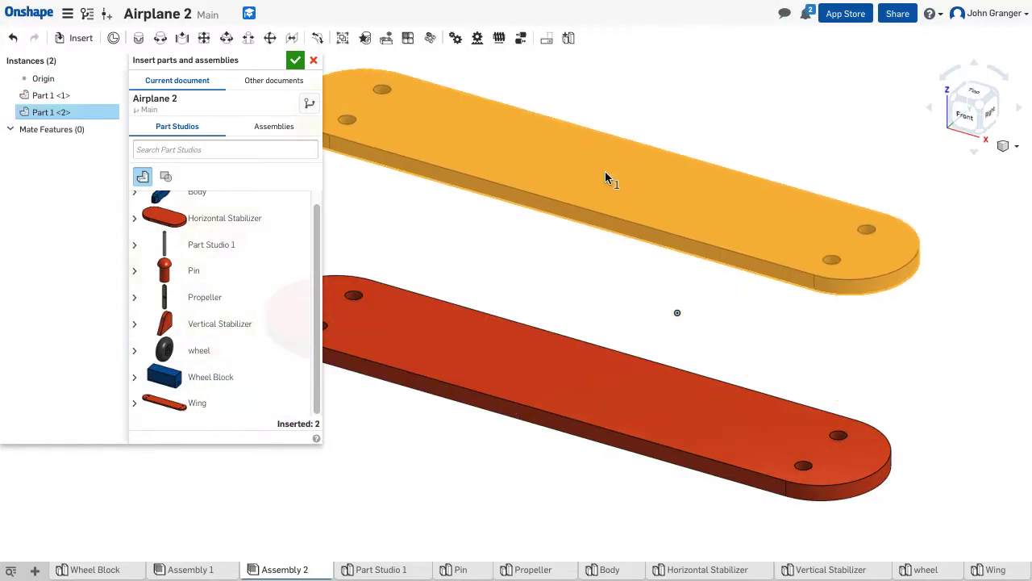
{"action": "left_click", "coordinate": [625, 171]}
{"action": "left_click", "coordinate": [296, 62]}
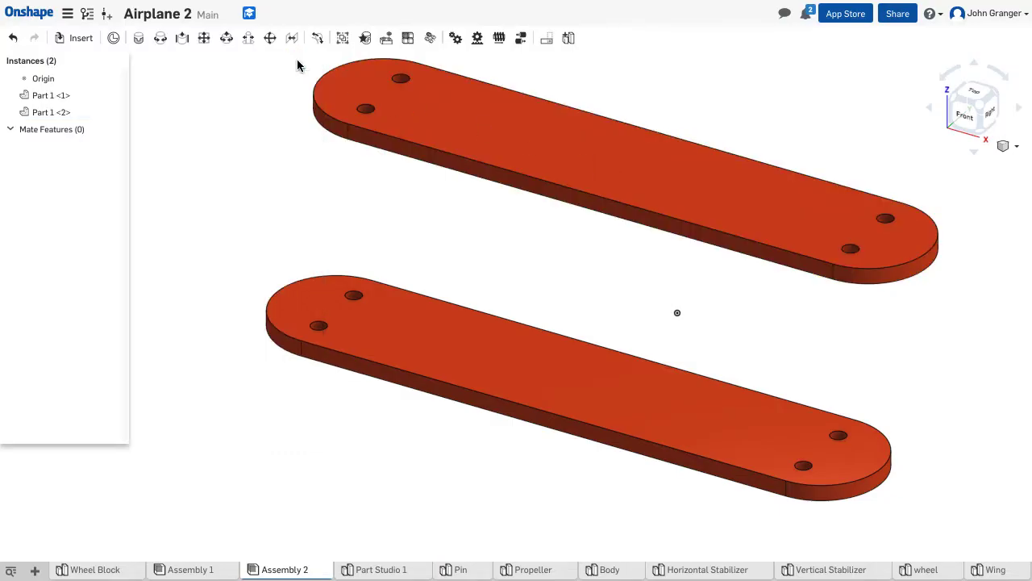
- Fasten the lower wing's end-hole connector to the matching hole connector on the upper wing
{"action": "left_click", "coordinate": [138, 43]}
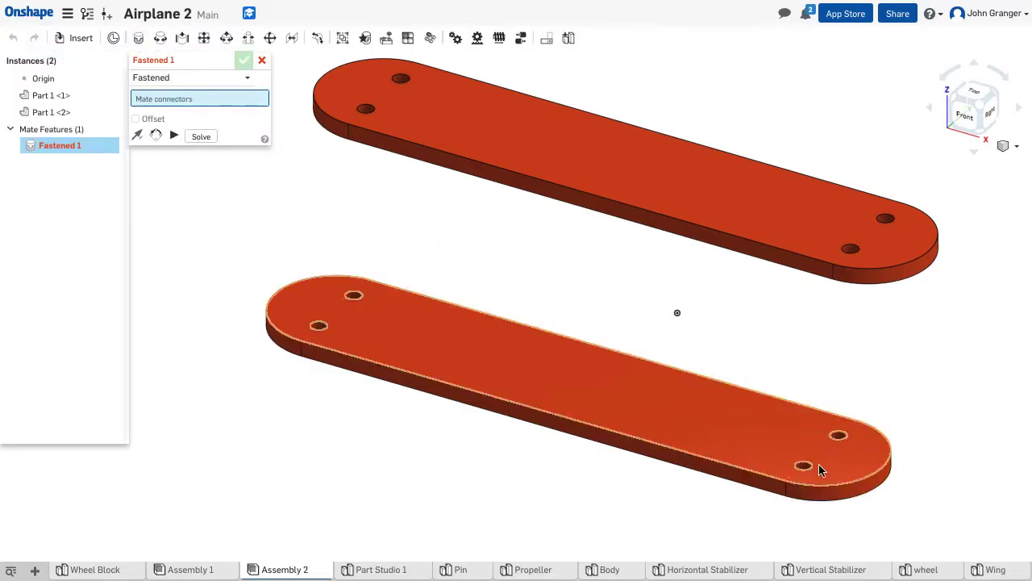
{"action": "mouse_move", "coordinate": [804, 469]}
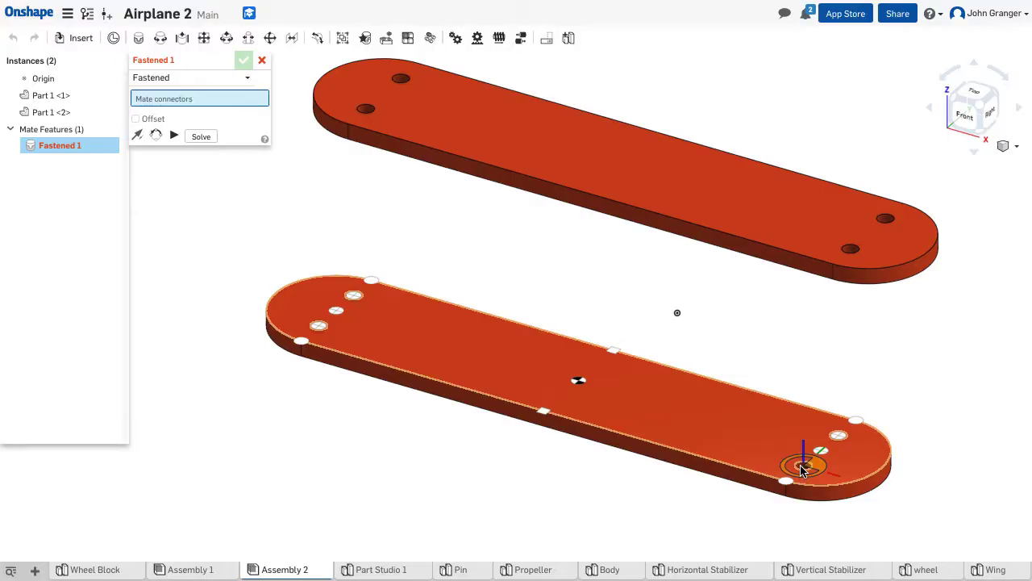
{"action": "left_click", "coordinate": [803, 470]}
{"action": "right_click_drag", "start_coordinate": [737, 341], "coordinate": [751, 281]}
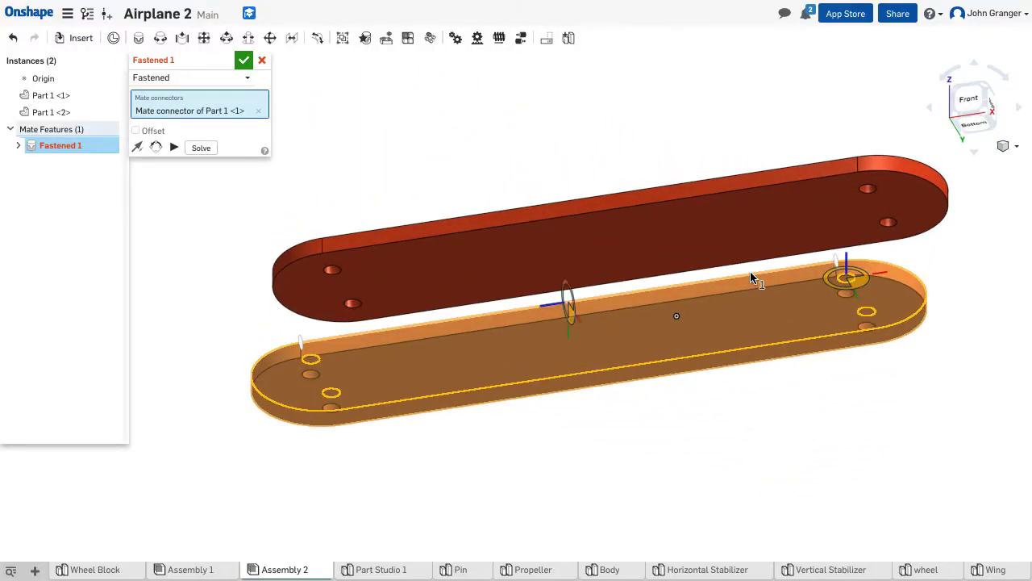
{"action": "left_click", "coordinate": [869, 198]}
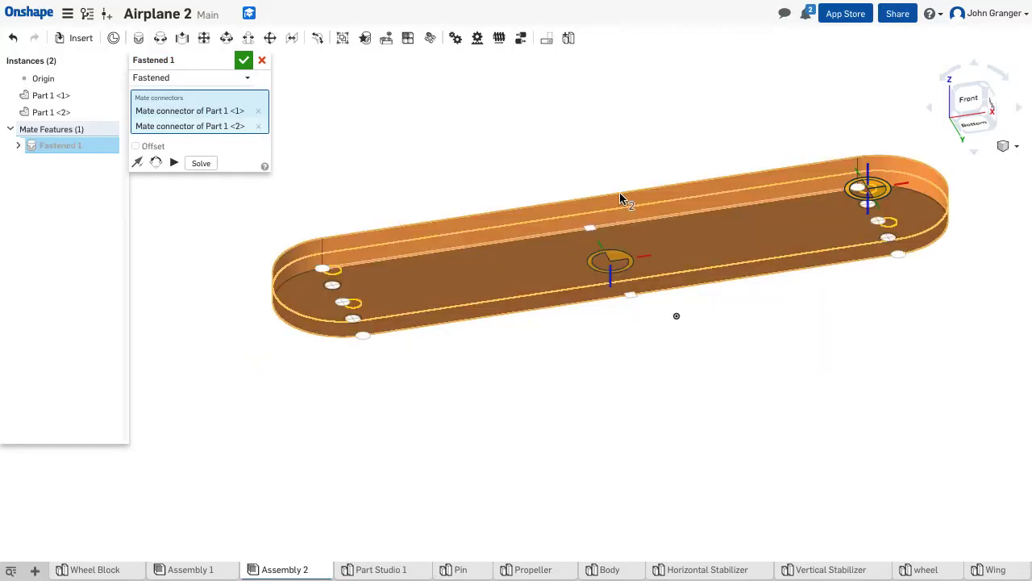
{"action": "key", "text": "shift+1"}
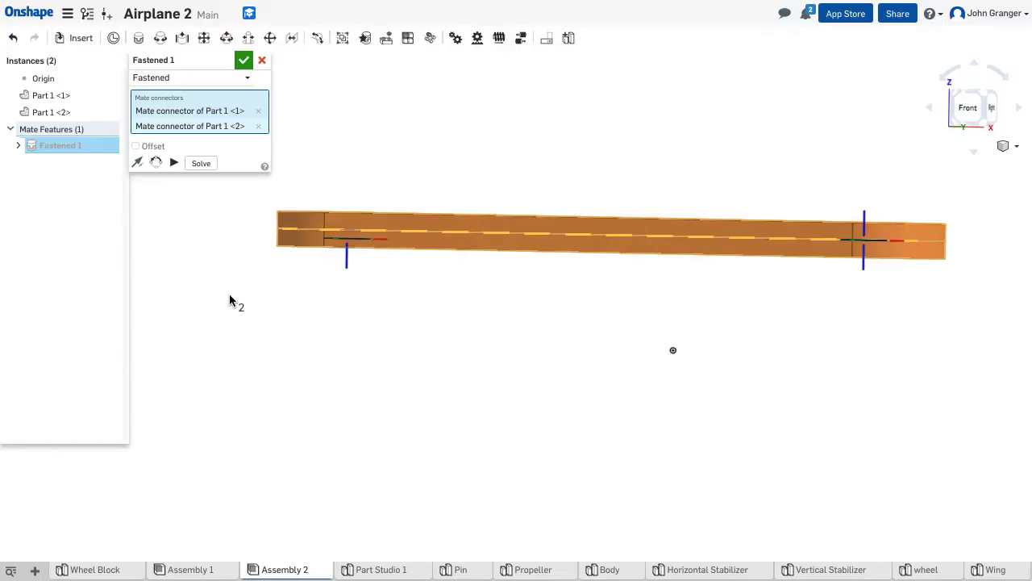
- Give the Fastened 1 mate a 2.25 in Z offset and accept it
{"action": "left_click", "coordinate": [137, 152]}
{"action": "right_click_drag", "start_coordinate": [647, 108], "coordinate": [635, 127]}
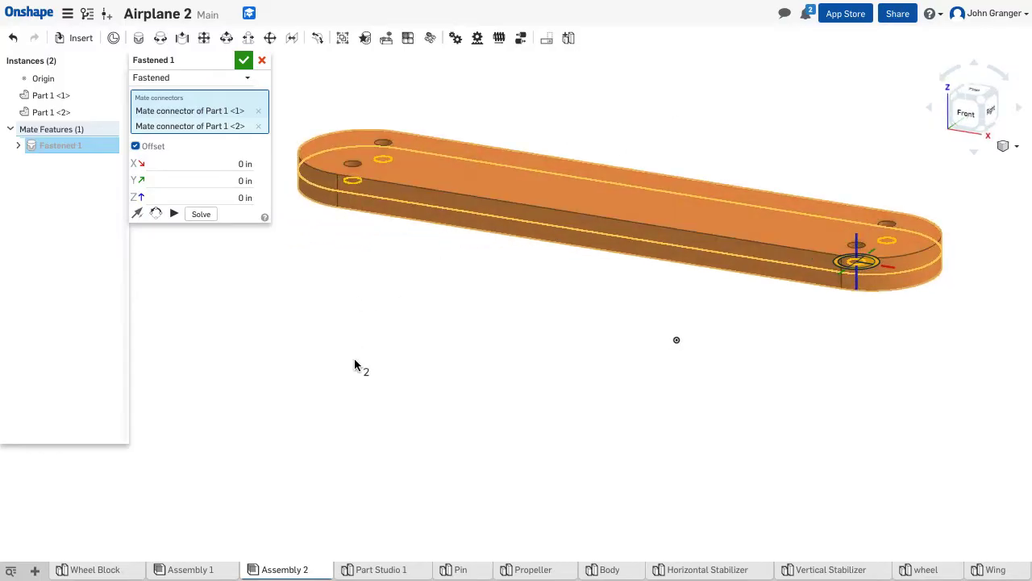
{"action": "left_click", "coordinate": [169, 202]}
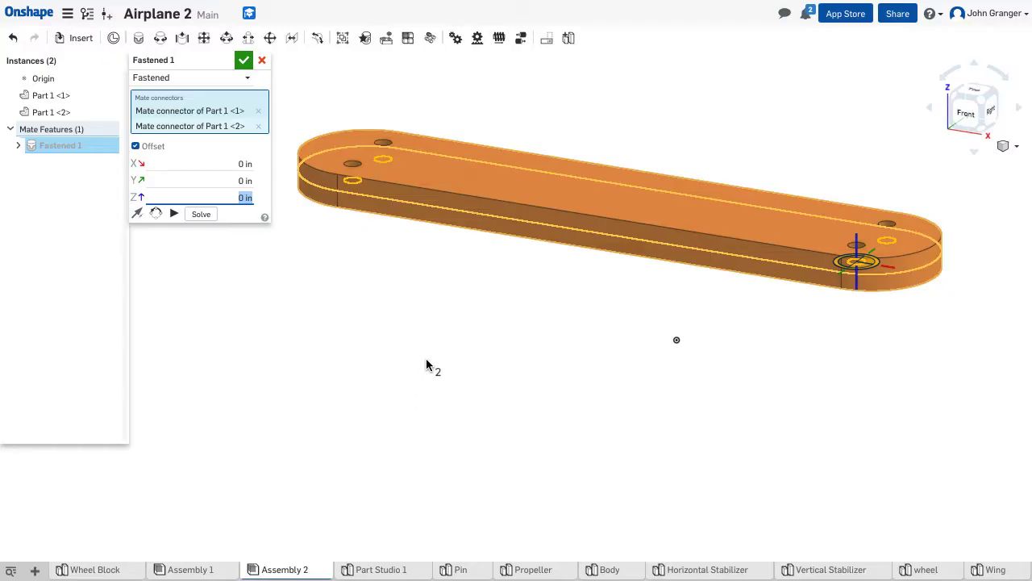
{"action": "type", "text": "2.25"}
{"action": "key", "text": "Return"}
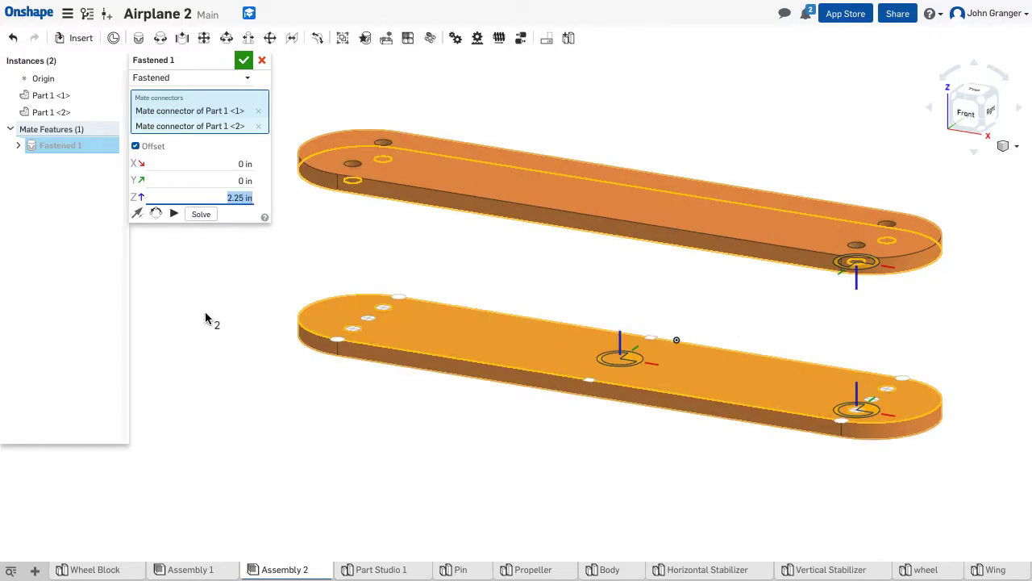
{"action": "left_click", "coordinate": [243, 60]}
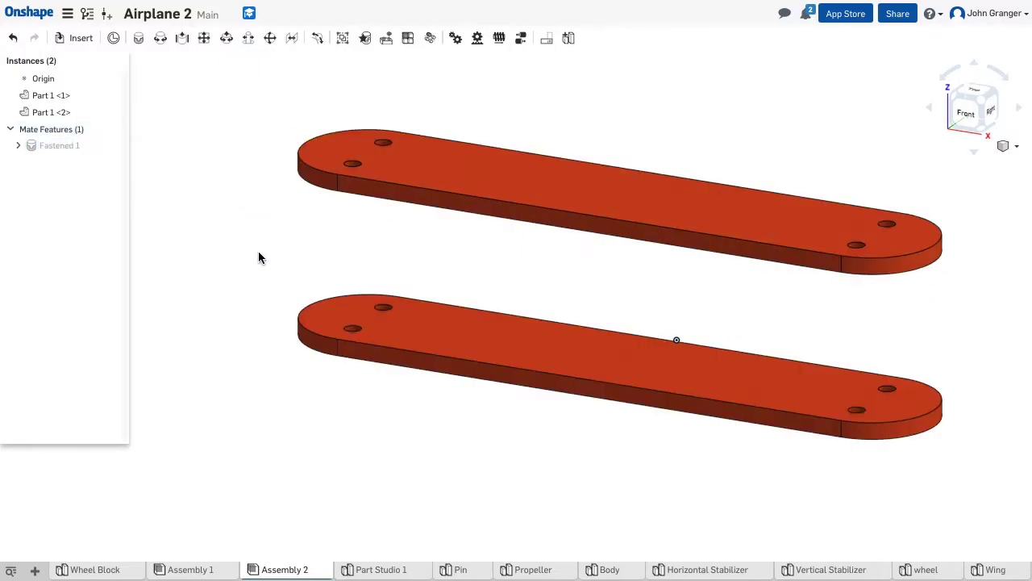
{"action": "mouse_move", "coordinate": [258, 251]}
{"action": "right_mouse_down"}
{"action": "mouse_move", "coordinate": [231, 210]}
{"action": "mouse_move", "coordinate": [186, 211]}
{"action": "mouse_move", "coordinate": [217, 210]}
{"action": "mouse_move", "coordinate": [252, 236]}
{"action": "right_mouse_up"}
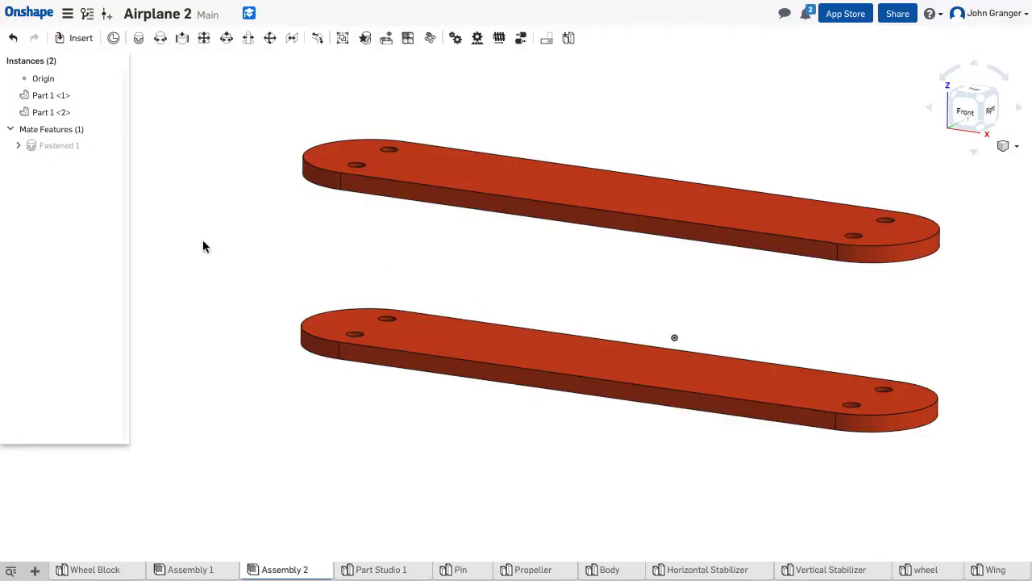
- Place Mate connector 1 on the edge of the upper wing's right-end hole
{"action": "right_click_drag", "start_coordinate": [203, 245], "coordinate": [183, 196]}
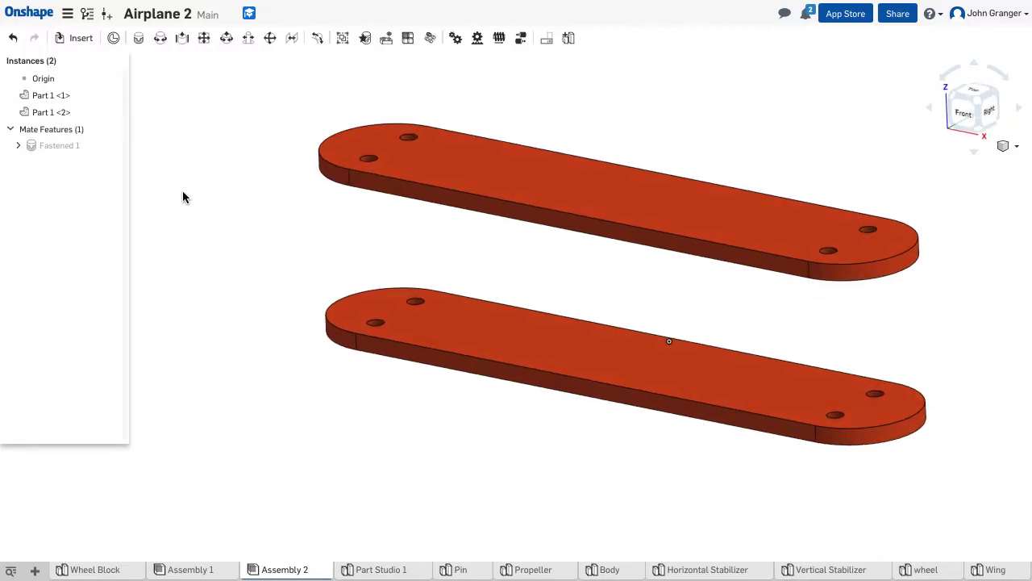
{"action": "left_click", "coordinate": [114, 40]}
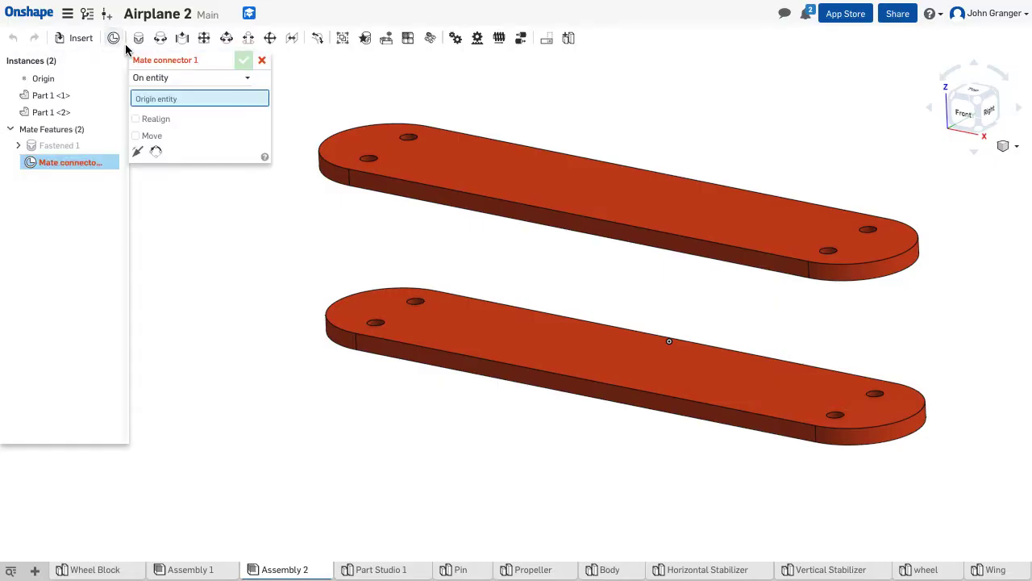
{"action": "left_click", "coordinate": [827, 255]}
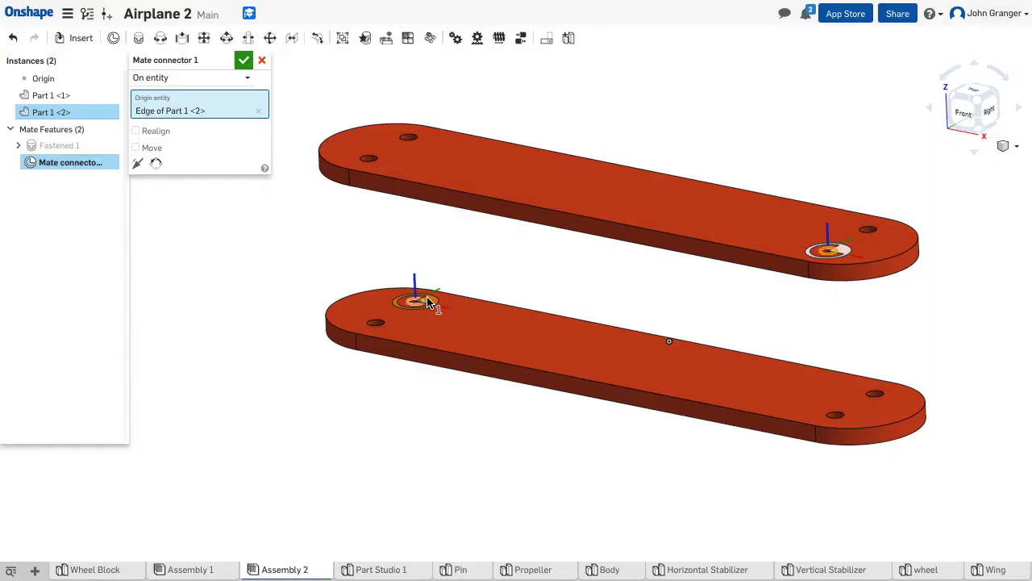
{"action": "left_click", "coordinate": [244, 61]}
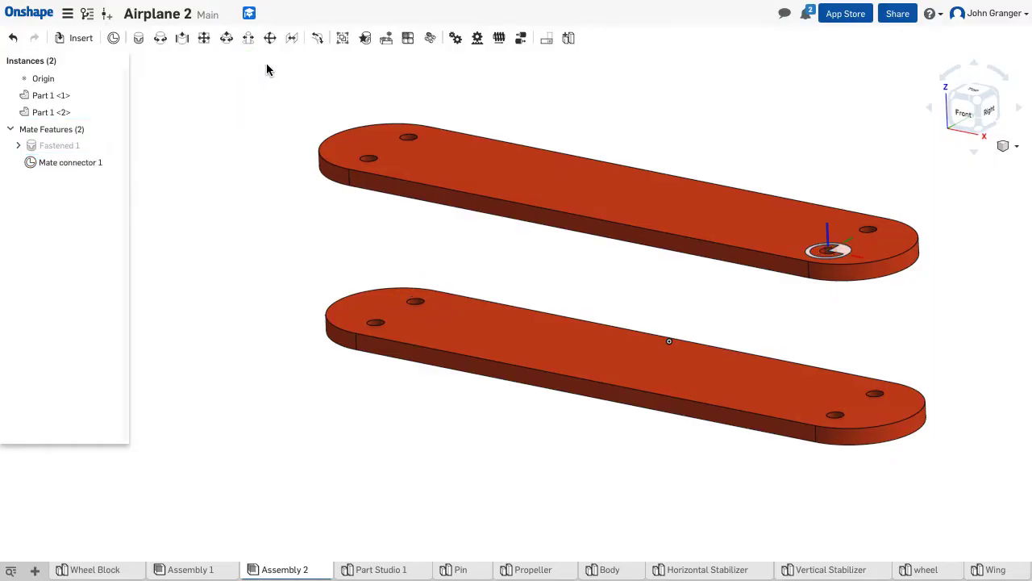
- Create Part Studio 2 in Assembly 2's context, using Mate connector 1 as its origin
{"action": "left_click", "coordinate": [569, 40]}
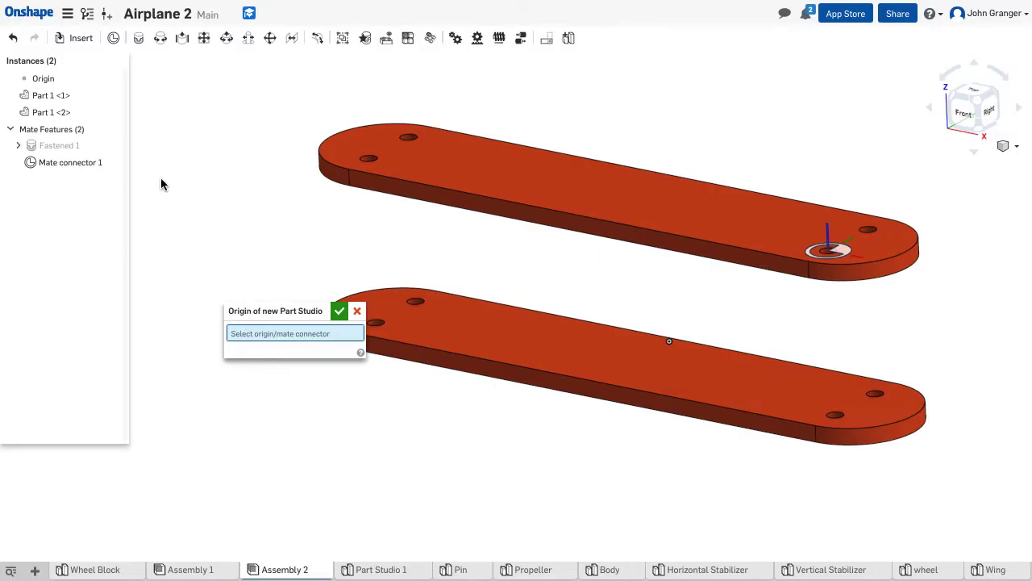
{"action": "left_click", "coordinate": [79, 163]}
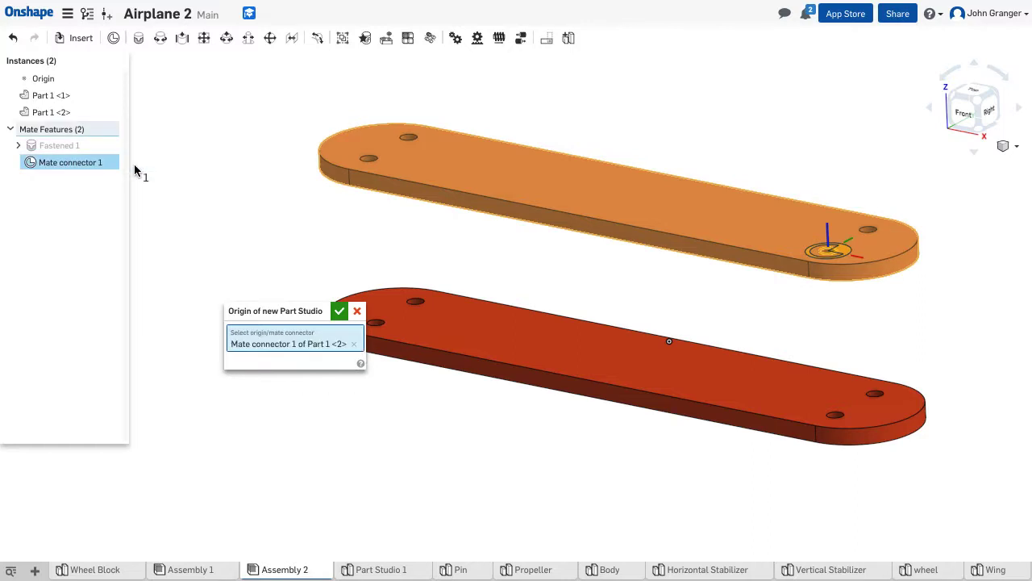
{"action": "left_click", "coordinate": [340, 312]}
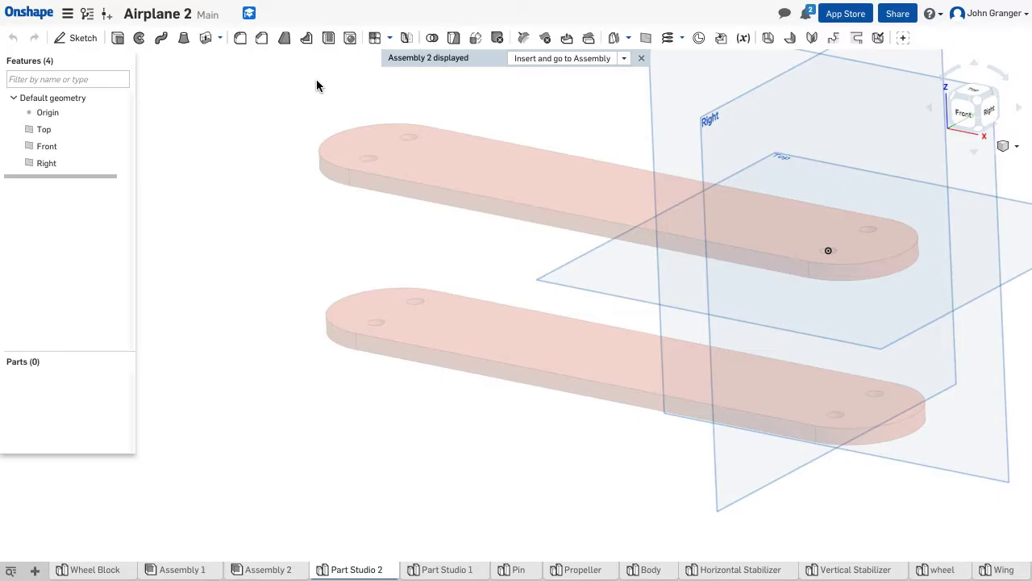
- Sketch on the upper wing's top face, projecting its end outline and hole circles with Use
{"action": "left_click", "coordinate": [90, 38]}
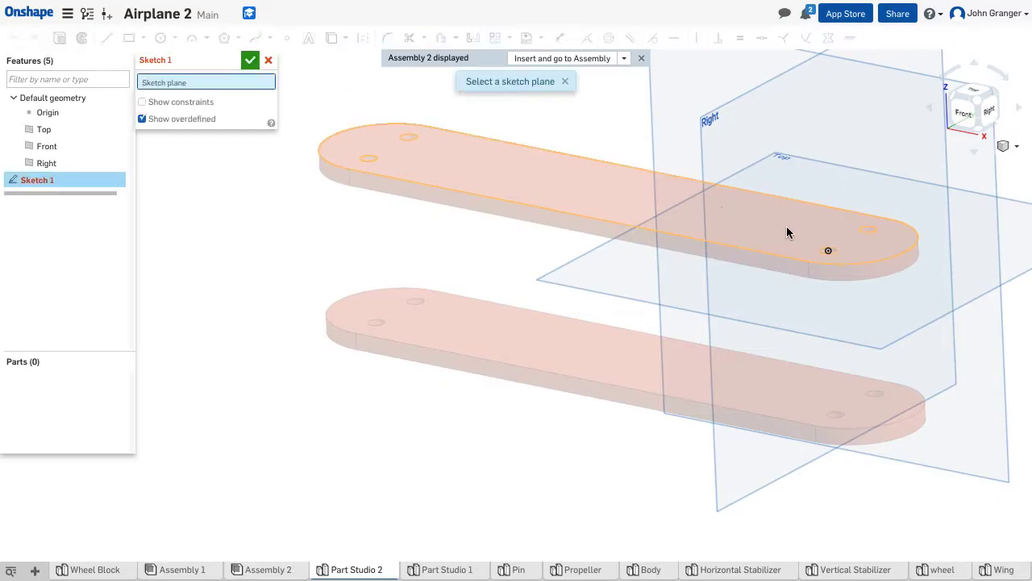
{"action": "left_click", "coordinate": [789, 242]}
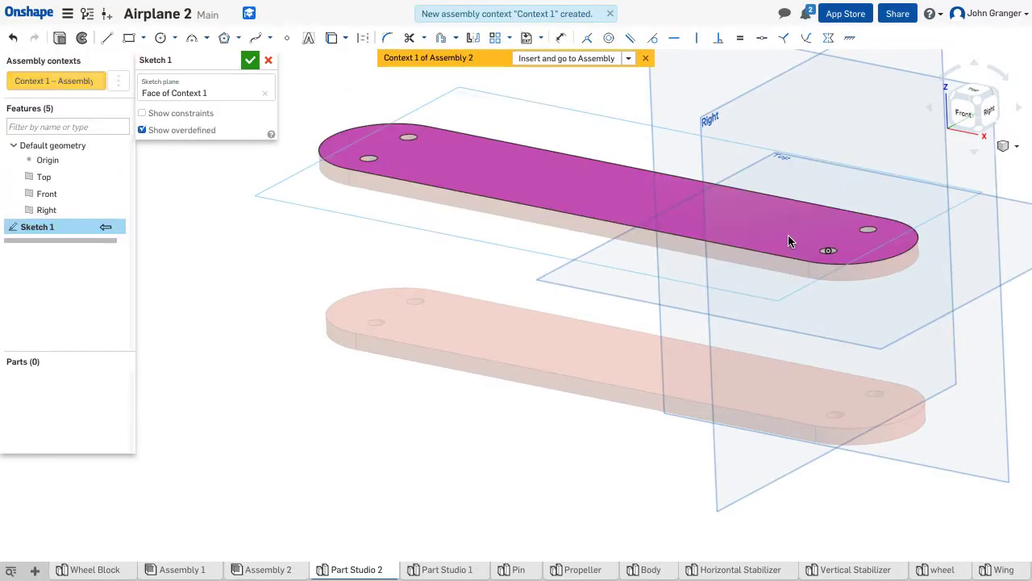
{"action": "right_click", "coordinate": [235, 276]}
{"action": "left_click", "coordinate": [274, 392]}
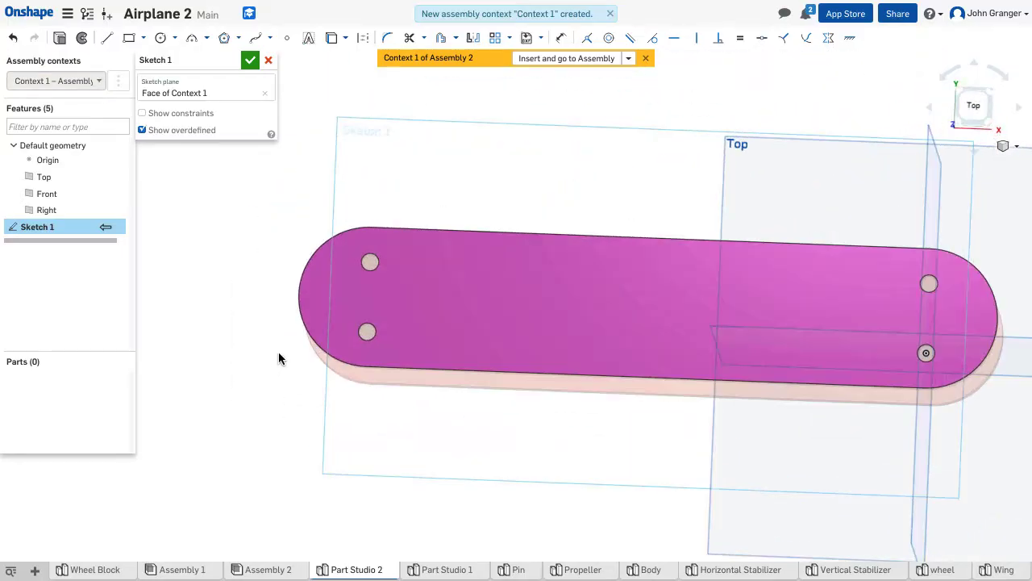
{"action": "middle_click_drag", "start_coordinate": [880, 196], "coordinate": [737, 146]}
{"action": "scroll", "coordinate": [555, 126], "scroll_direction": "up", "scroll_amount": 3}
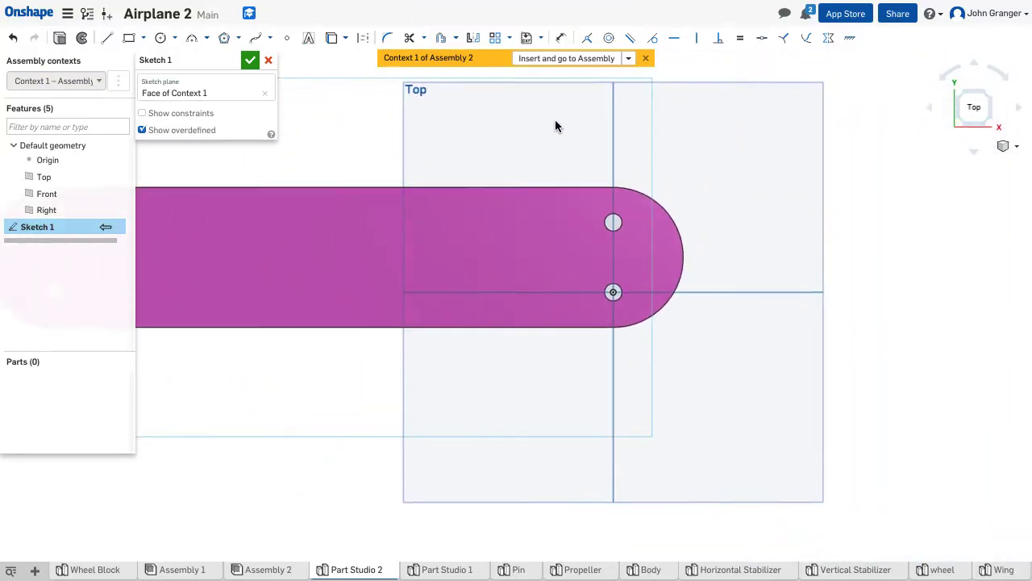
{"action": "scroll", "coordinate": [597, 256], "scroll_direction": "up", "scroll_amount": 4}
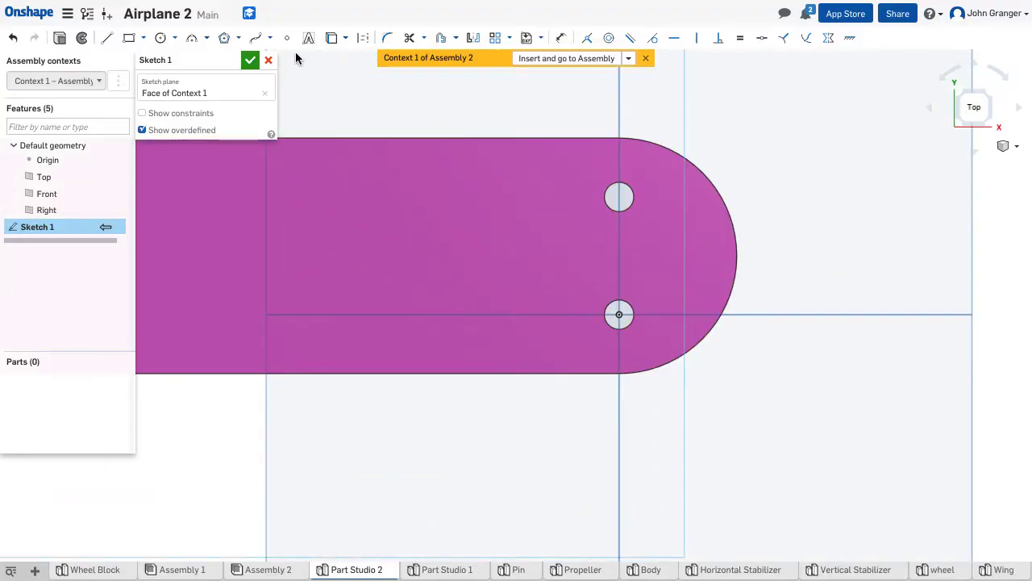
{"action": "left_click", "coordinate": [331, 38]}
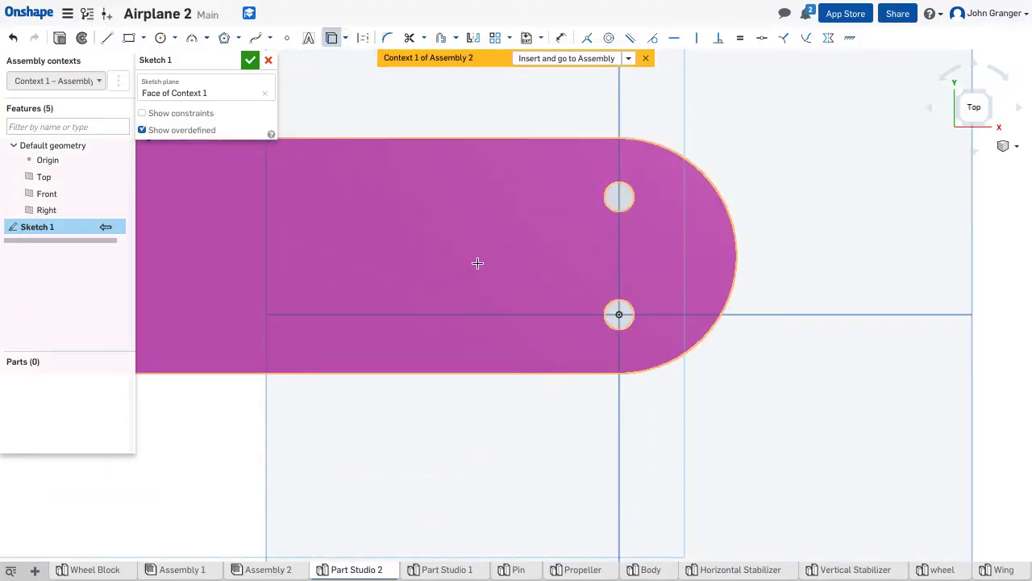
{"action": "left_click", "coordinate": [627, 303]}
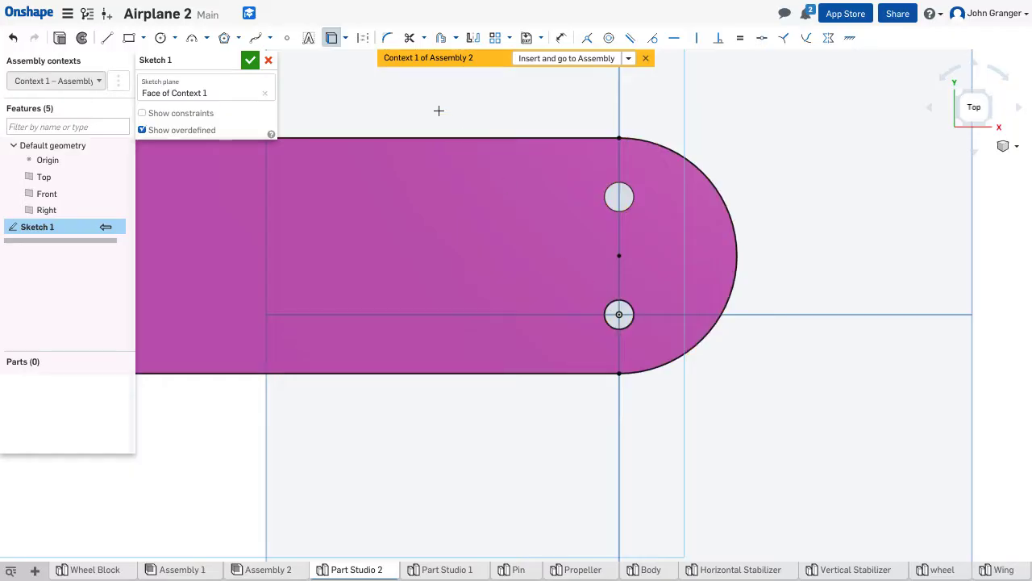
{"action": "left_click", "coordinate": [250, 62]}
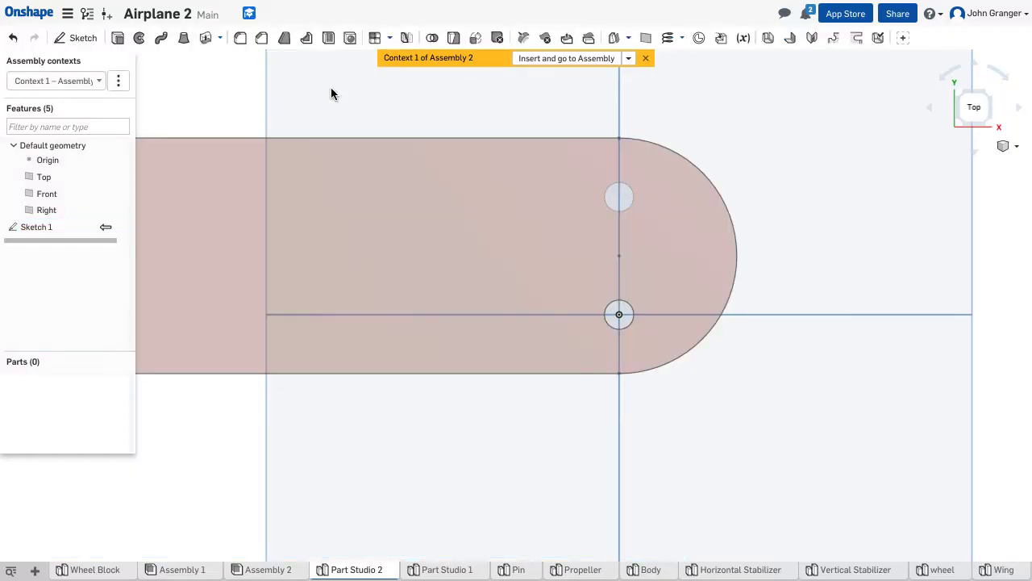
- Start an extrusion of the small hole circle from Sketch 1
{"action": "right_click", "coordinate": [1005, 176]}
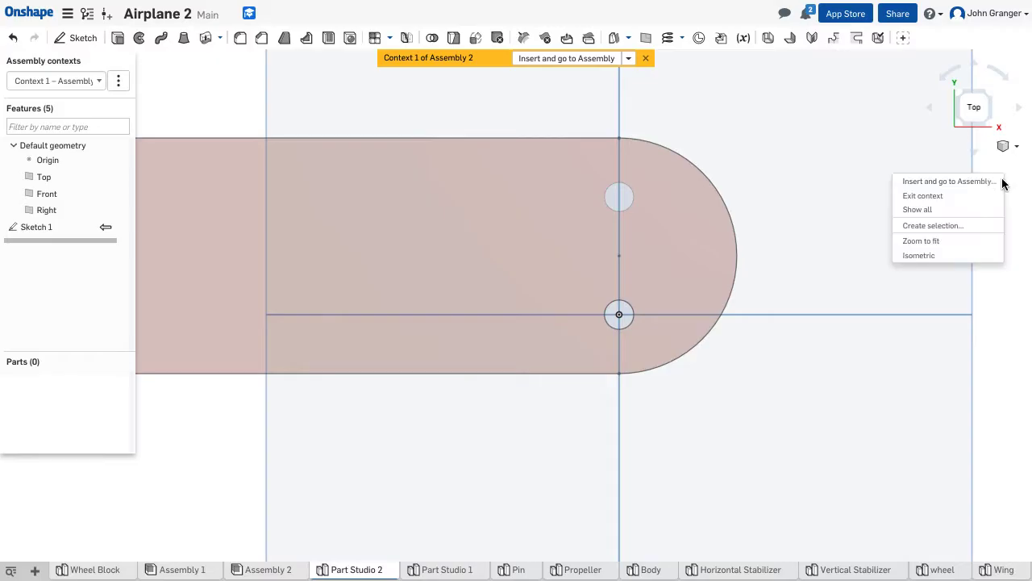
{"action": "left_click", "coordinate": [989, 255]}
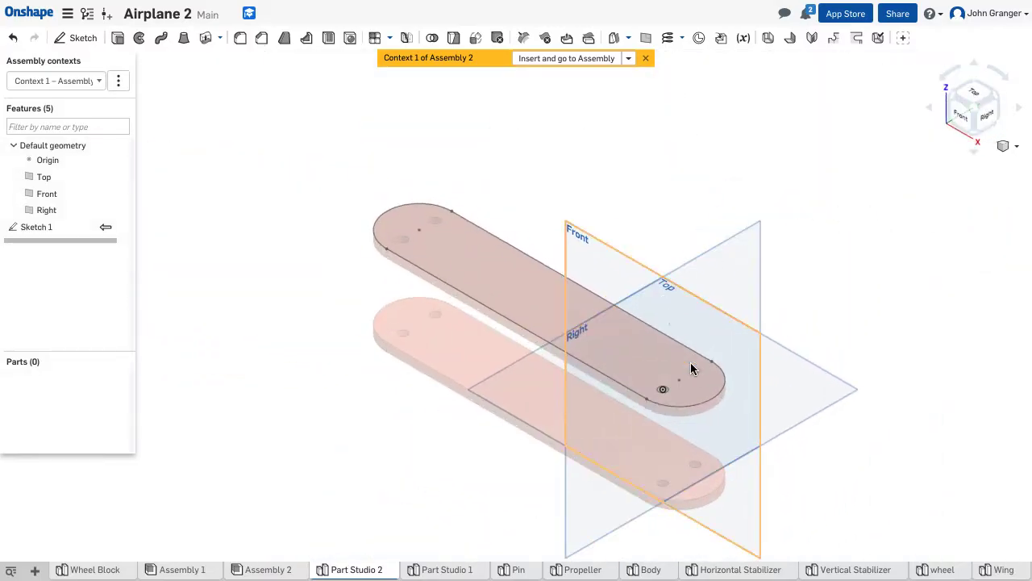
{"action": "scroll", "coordinate": [692, 362], "scroll_direction": "up", "scroll_amount": 2}
{"action": "middle_click_drag", "start_coordinate": [691, 362], "coordinate": [647, 239]}
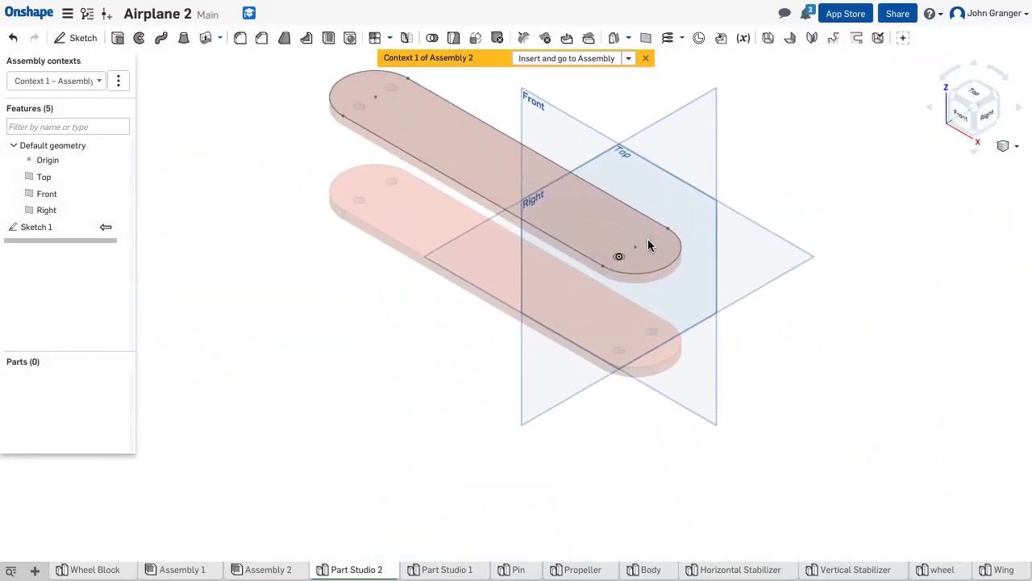
{"action": "left_click", "coordinate": [119, 40]}
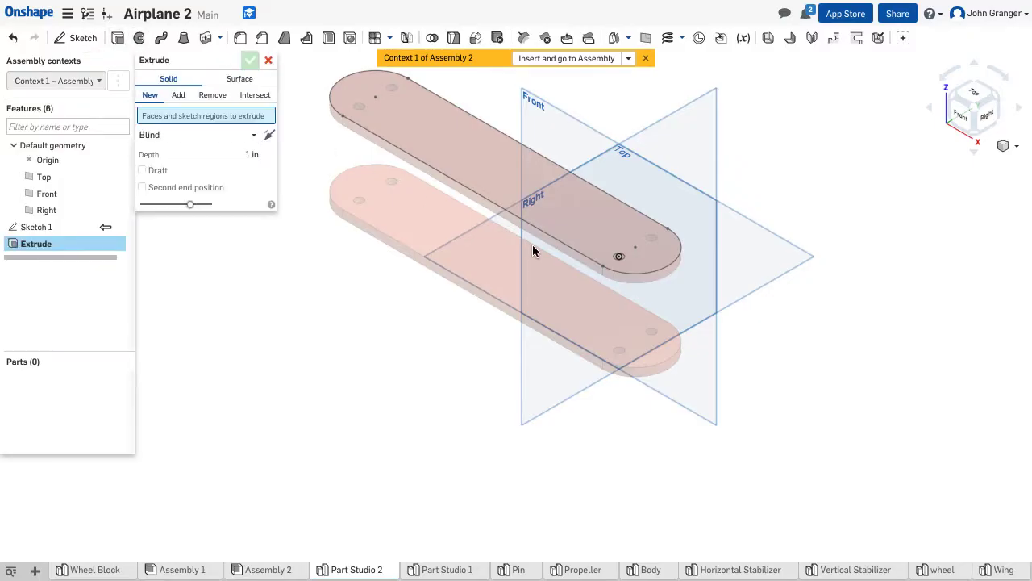
{"action": "scroll", "coordinate": [602, 270], "scroll_direction": "up", "scroll_amount": 3}
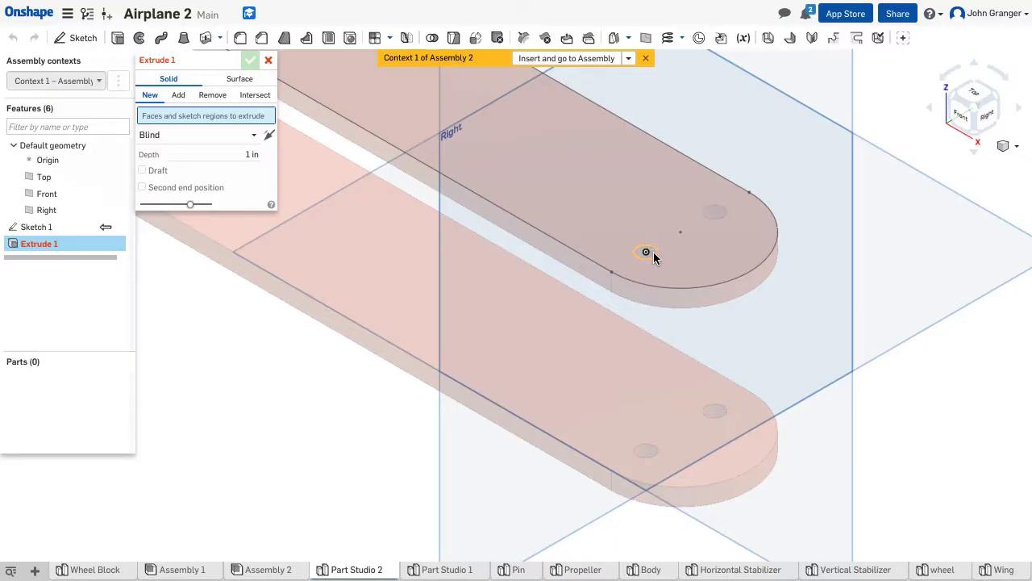
{"action": "left_click", "coordinate": [655, 253]}
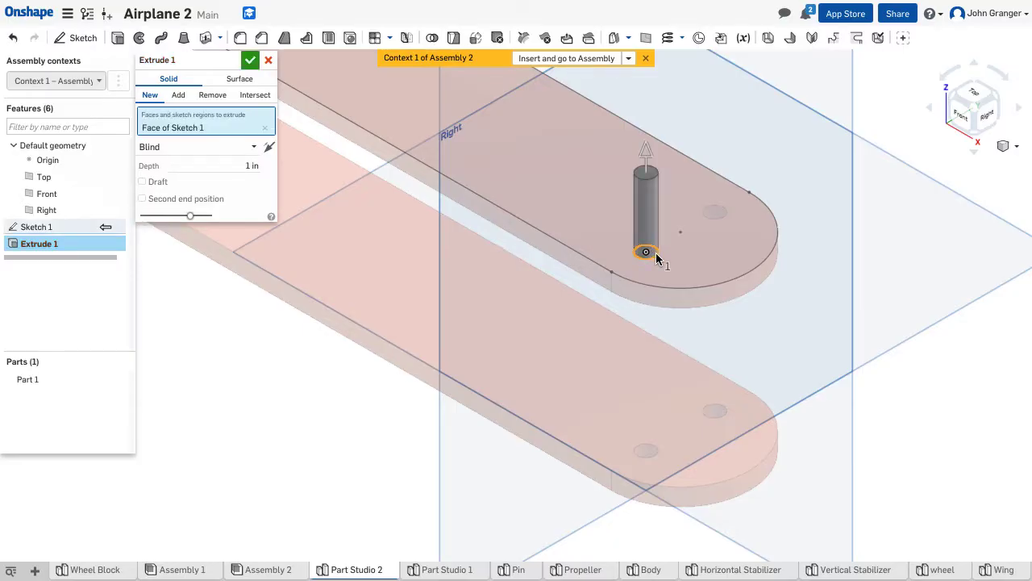
- Extrude Up to face at the lower wing's face, creating the strut Part 1
{"action": "left_click", "coordinate": [220, 152]}
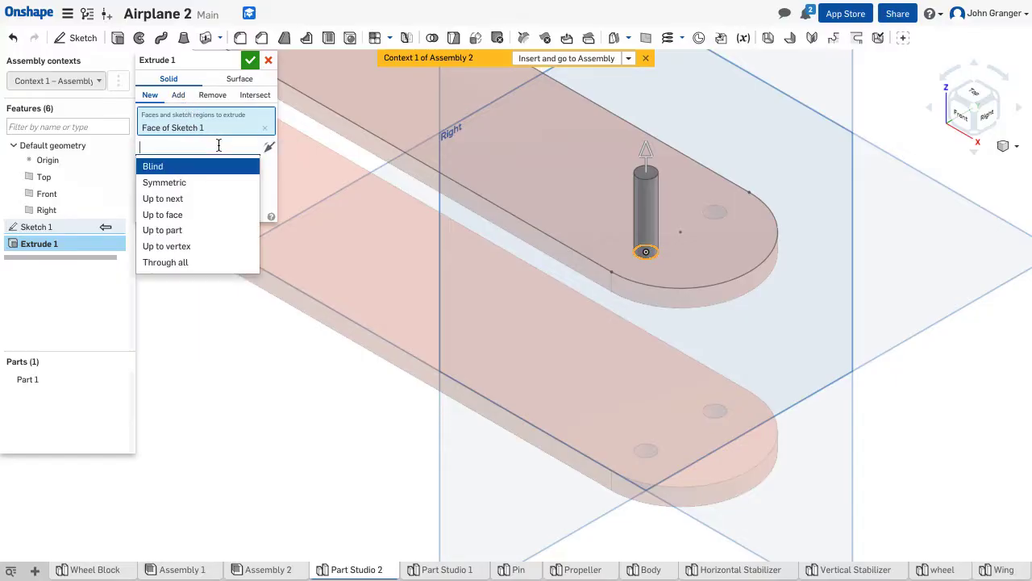
{"action": "left_click", "coordinate": [195, 223]}
{"action": "scroll", "coordinate": [550, 322], "scroll_direction": "down", "scroll_amount": 3}
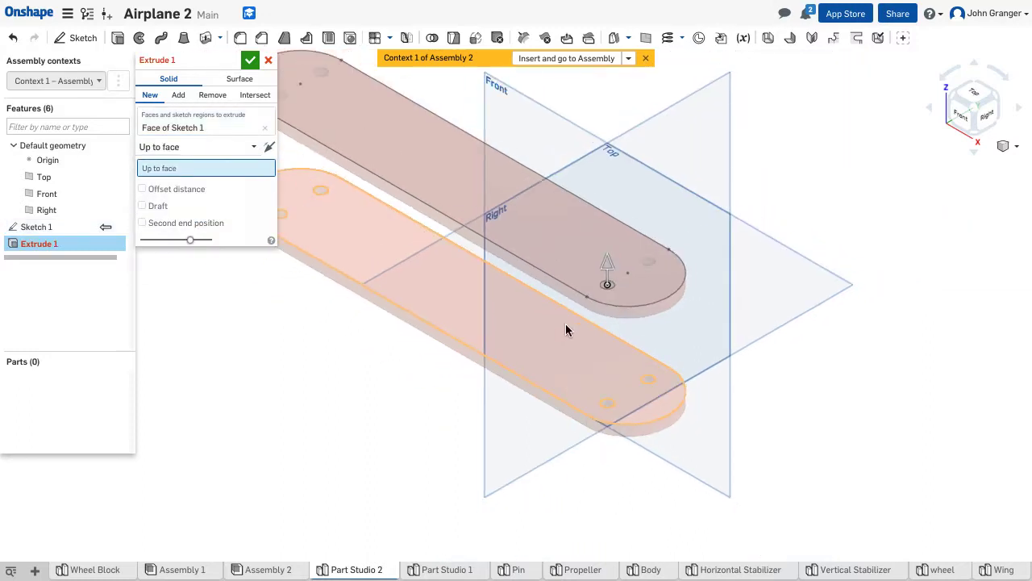
{"action": "right_click_drag", "start_coordinate": [565, 330], "coordinate": [574, 297]}
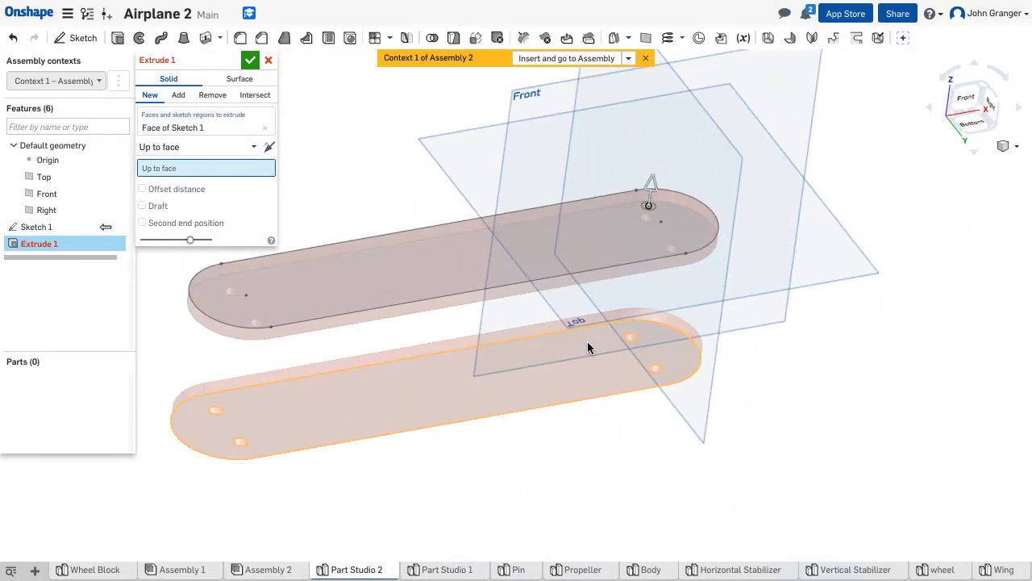
{"action": "left_click", "coordinate": [626, 380]}
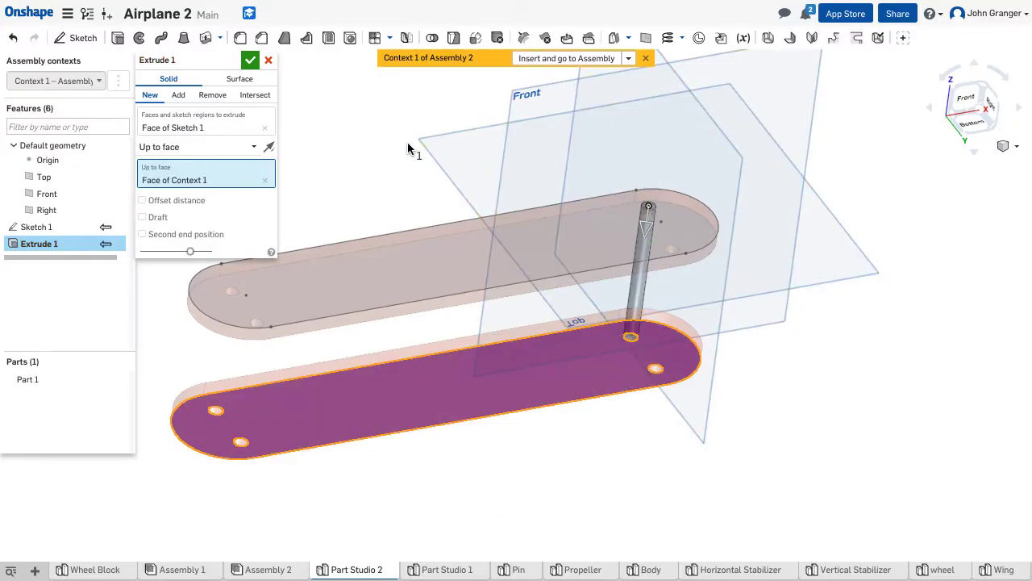
{"action": "right_click_drag", "start_coordinate": [408, 142], "coordinate": [400, 208]}
{"action": "left_click", "coordinate": [250, 60]}
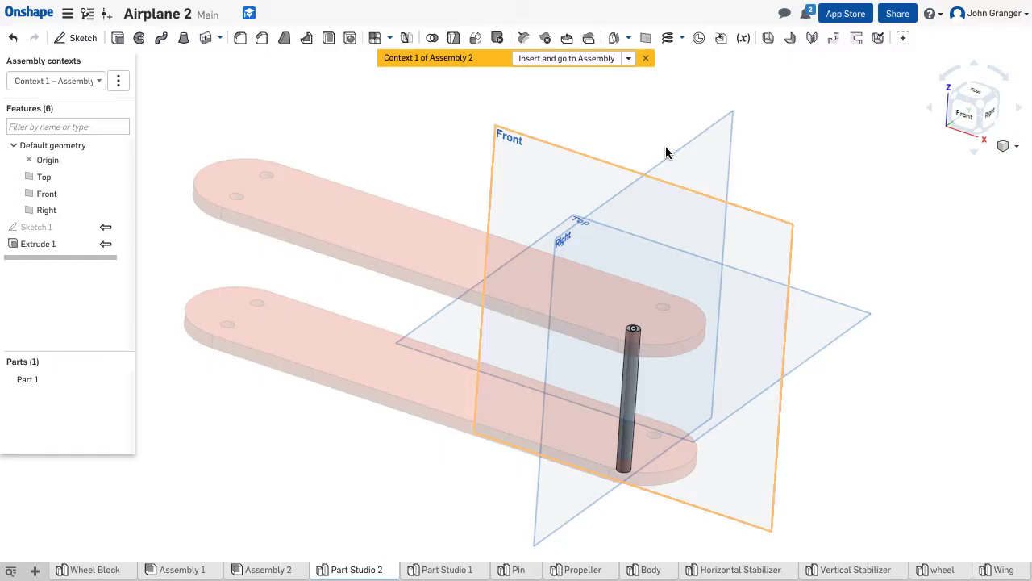
- Insert Part 1 from Part Studio 2 into Assembly 2 and drag the strut clear of the wings
{"action": "right_click", "coordinate": [797, 164]}
{"action": "left_click", "coordinate": [824, 245]}
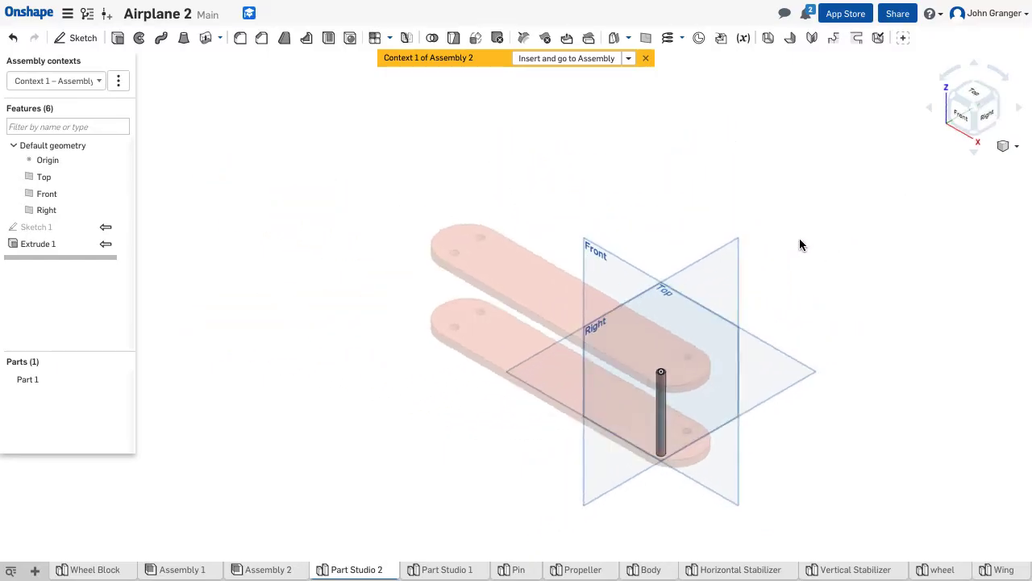
{"action": "left_click", "coordinate": [556, 59]}
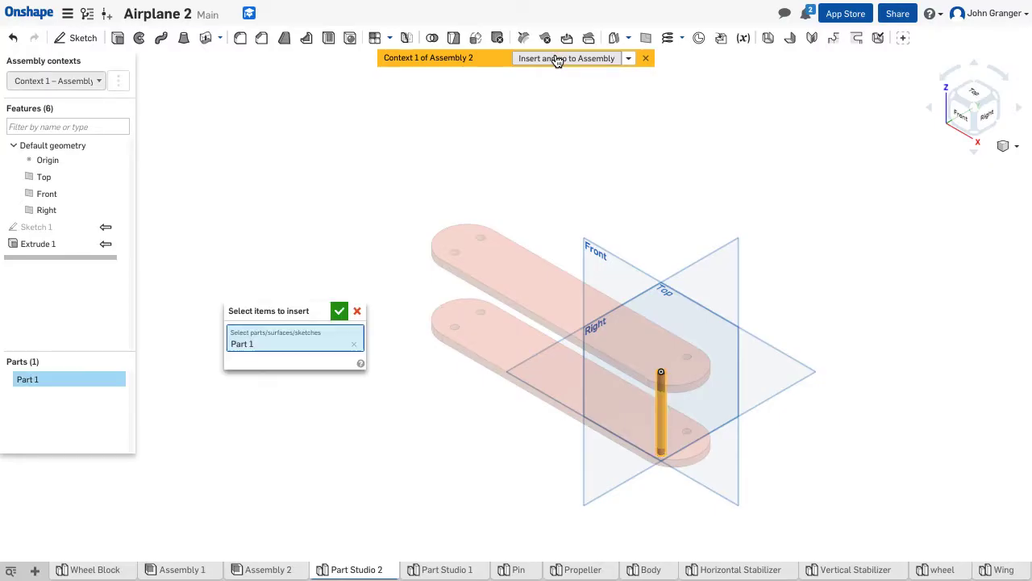
{"action": "left_click", "coordinate": [339, 316]}
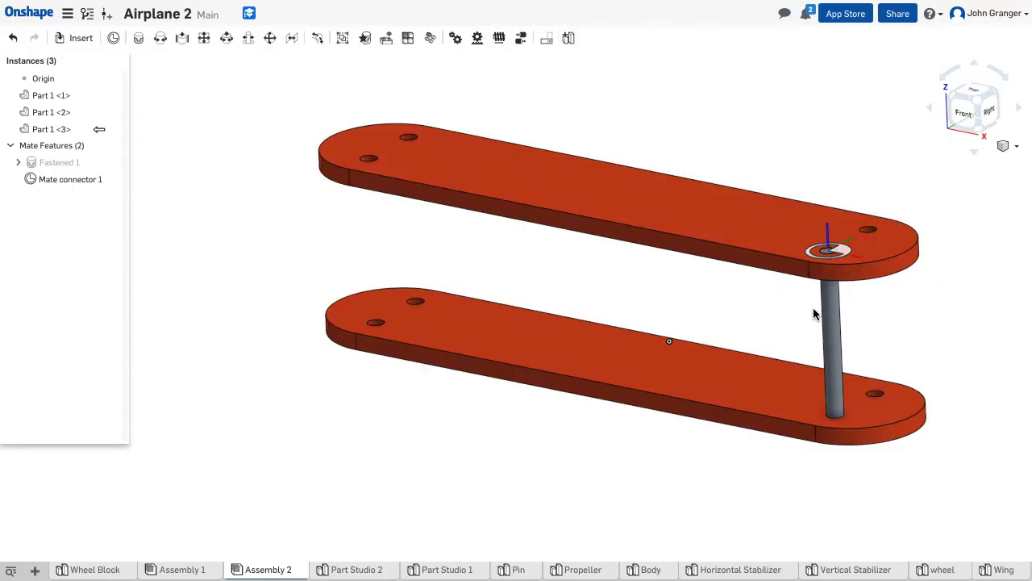
{"action": "left_click_drag", "start_coordinate": [851, 446], "coordinate": [290, 442]}
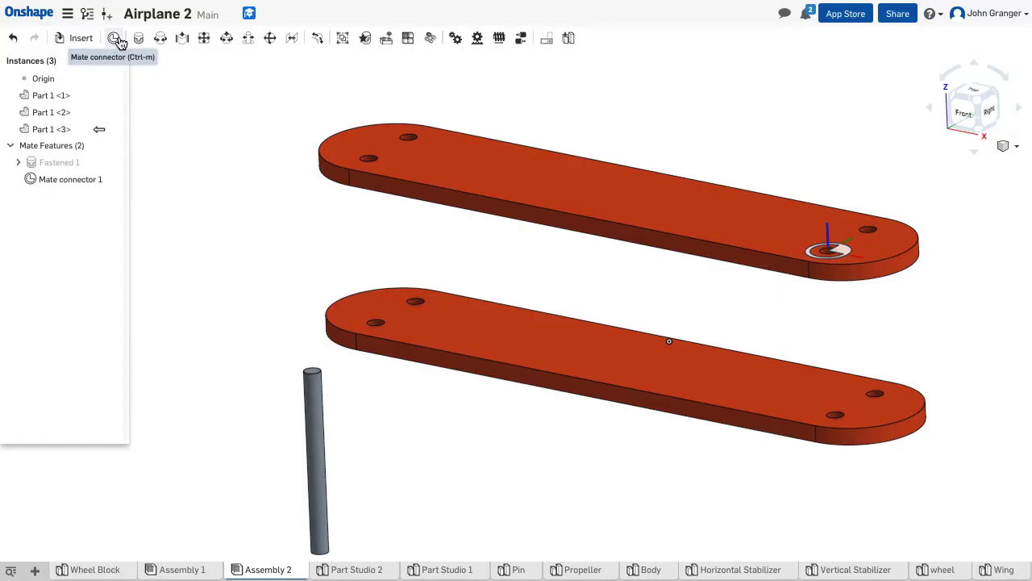
- Fasten the strut's top connector to Mate connector 1, solving to seat it between the wings
{"action": "left_click", "coordinate": [139, 38]}
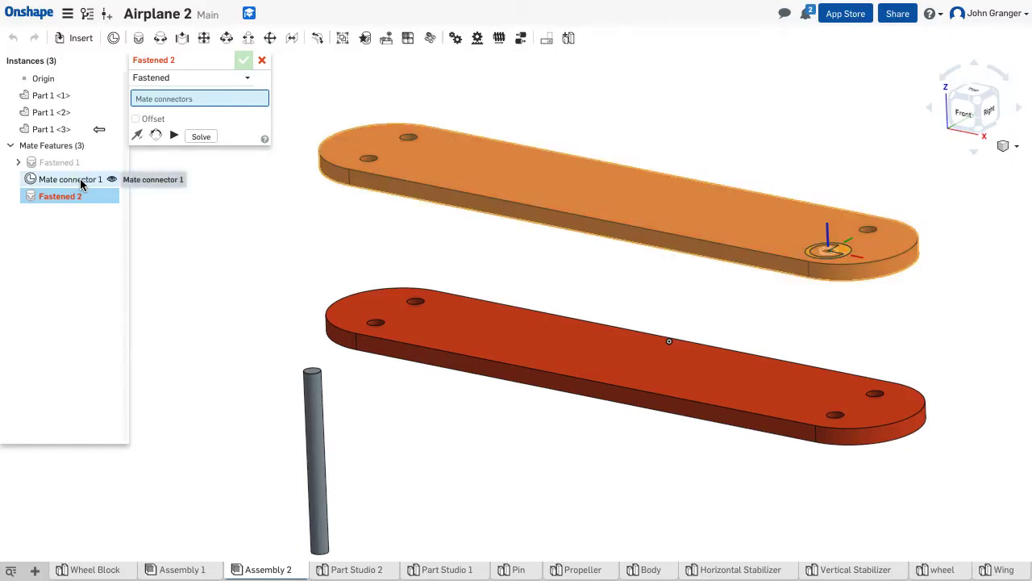
{"action": "left_click", "coordinate": [81, 184]}
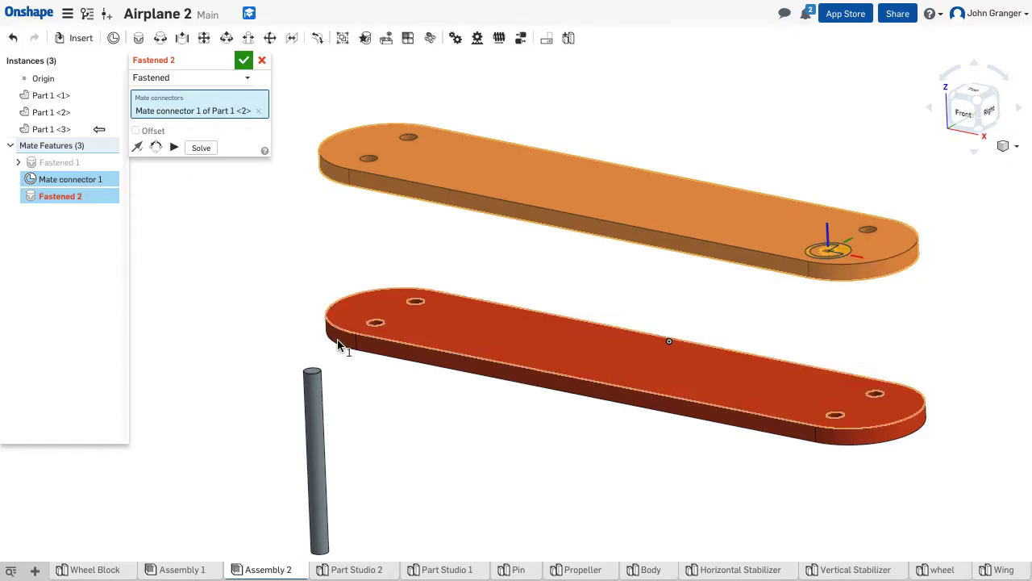
{"action": "left_click", "coordinate": [315, 375]}
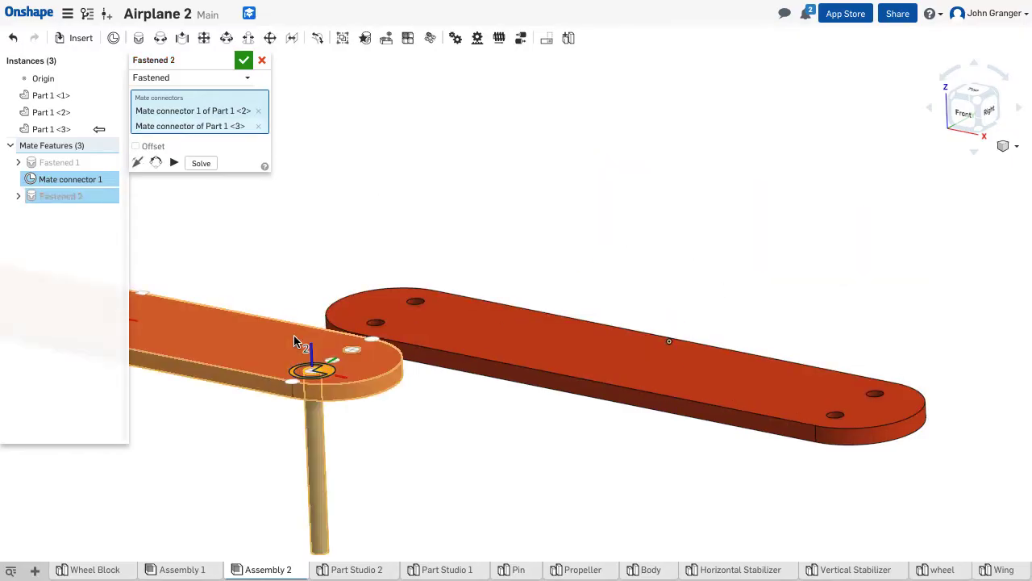
{"action": "left_click", "coordinate": [201, 164]}
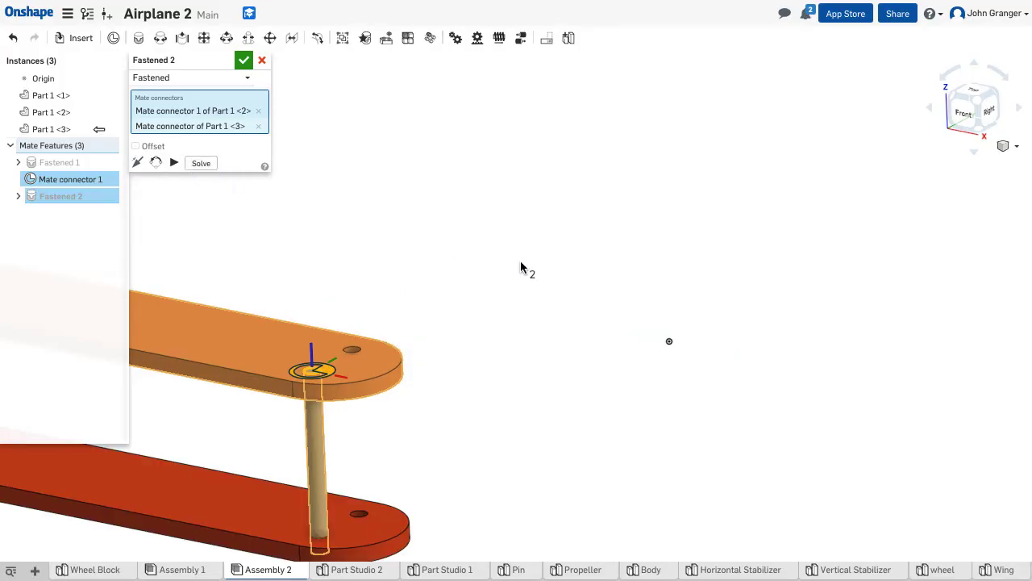
{"action": "right_click_drag", "start_coordinate": [594, 226], "coordinate": [767, 100]}
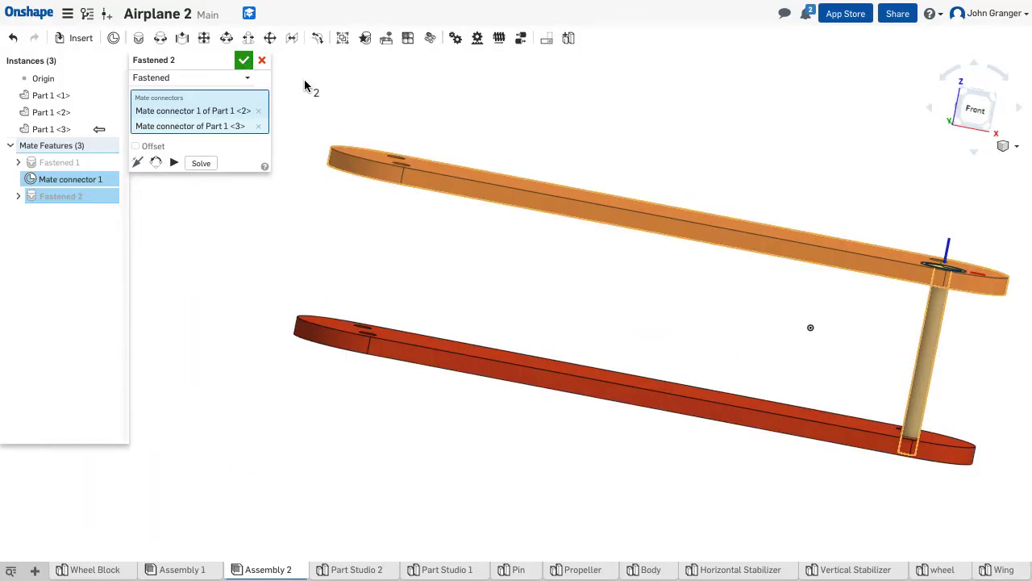
{"action": "left_click", "coordinate": [244, 60]}
- Return to isometric view and hide Mate connector 1
{"action": "right_click", "coordinate": [610, 106]}
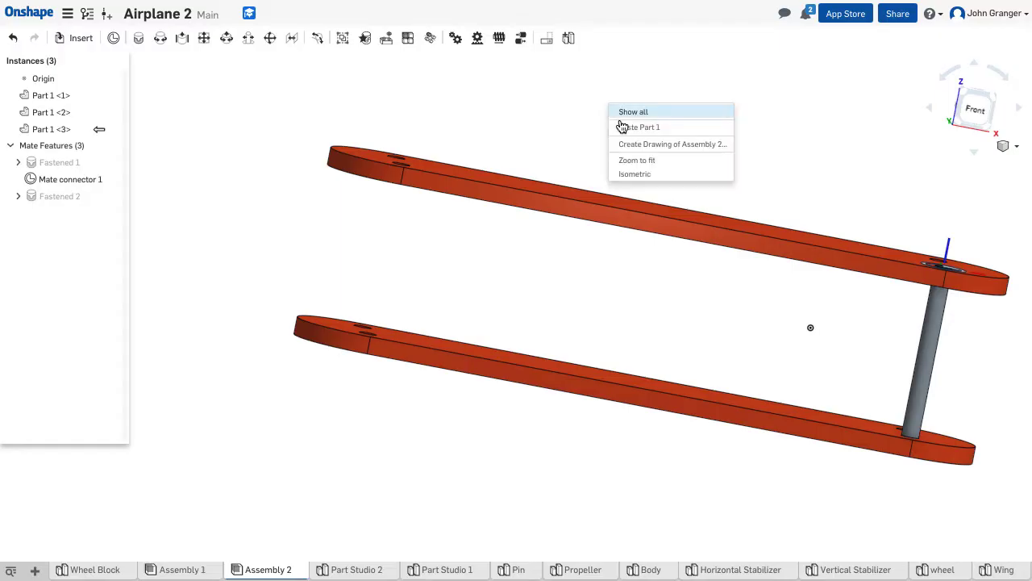
{"action": "left_click", "coordinate": [634, 174]}
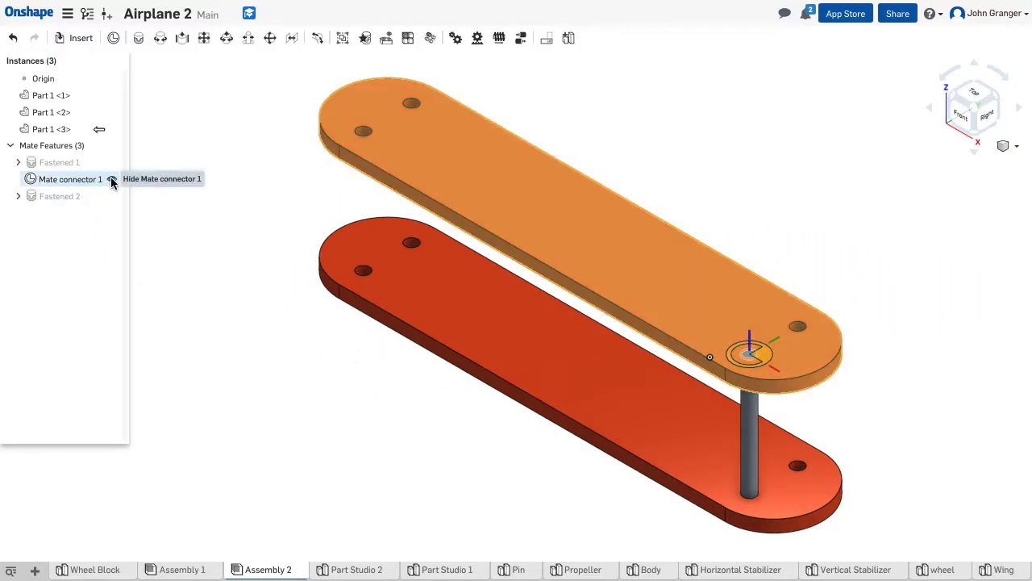
{"action": "left_click", "coordinate": [112, 180]}
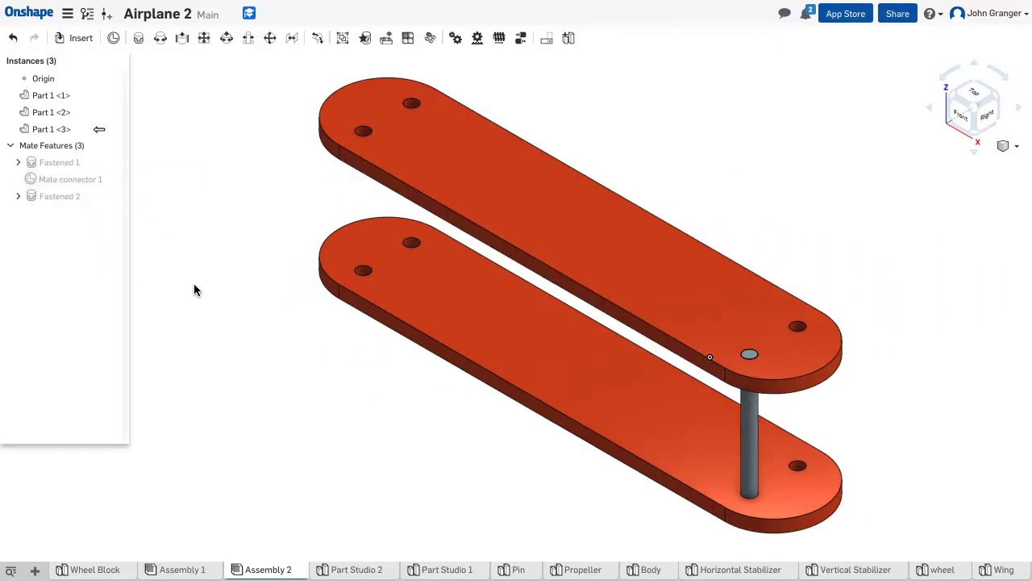
- Replicate strut Part 1 <3> into the holes matched by edges on the top plate's face, creating Part 1 <4>–<6>
{"action": "left_click", "coordinate": [388, 41]}
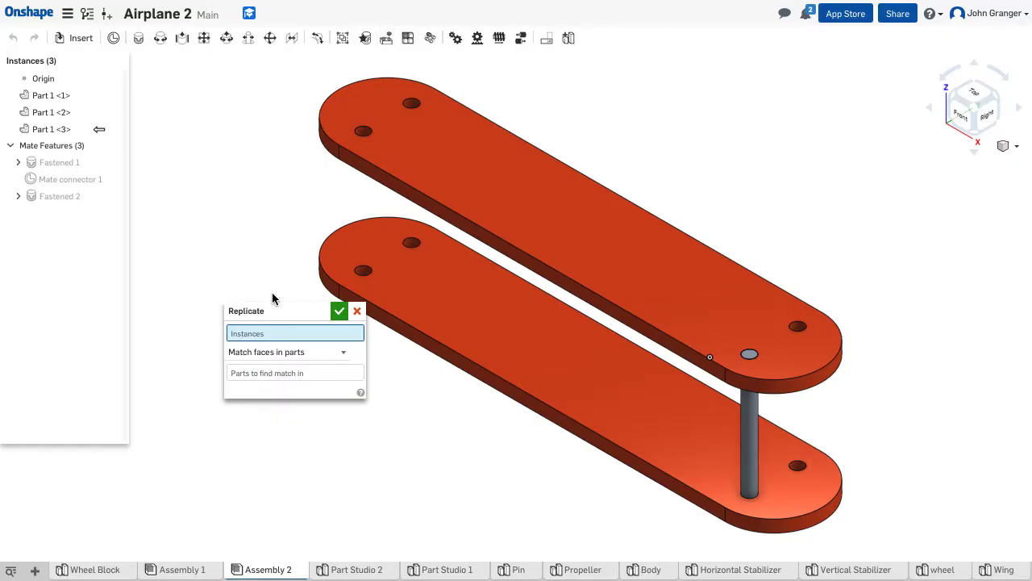
{"action": "left_click_drag", "start_coordinate": [284, 312], "coordinate": [220, 112]}
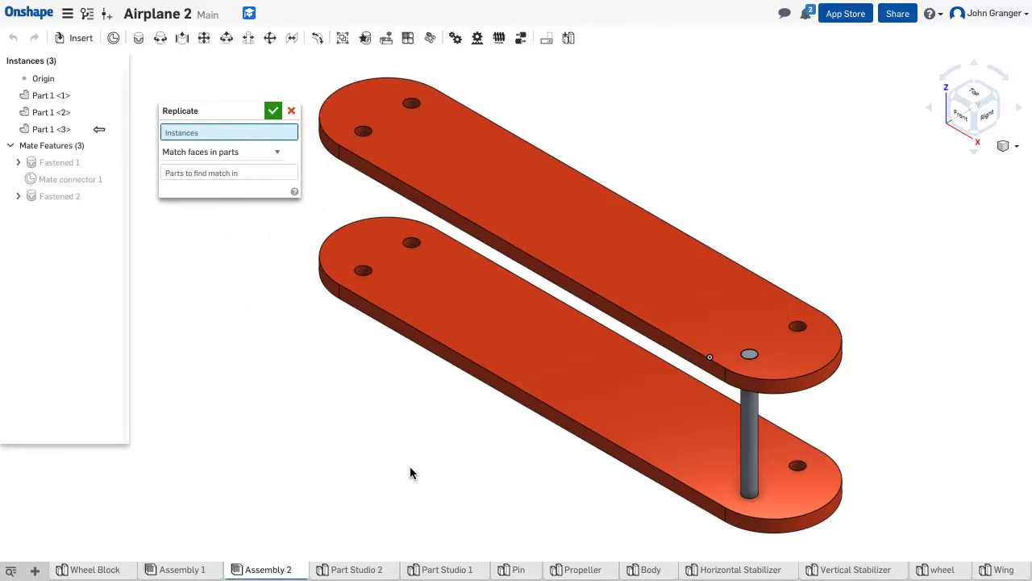
{"action": "left_click", "coordinate": [746, 424]}
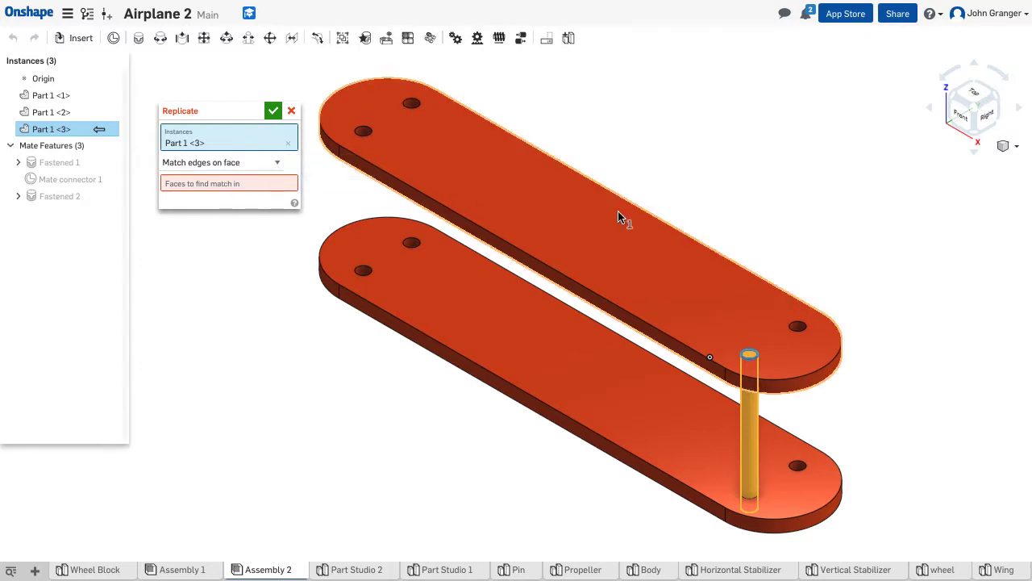
{"action": "left_click", "coordinate": [596, 220]}
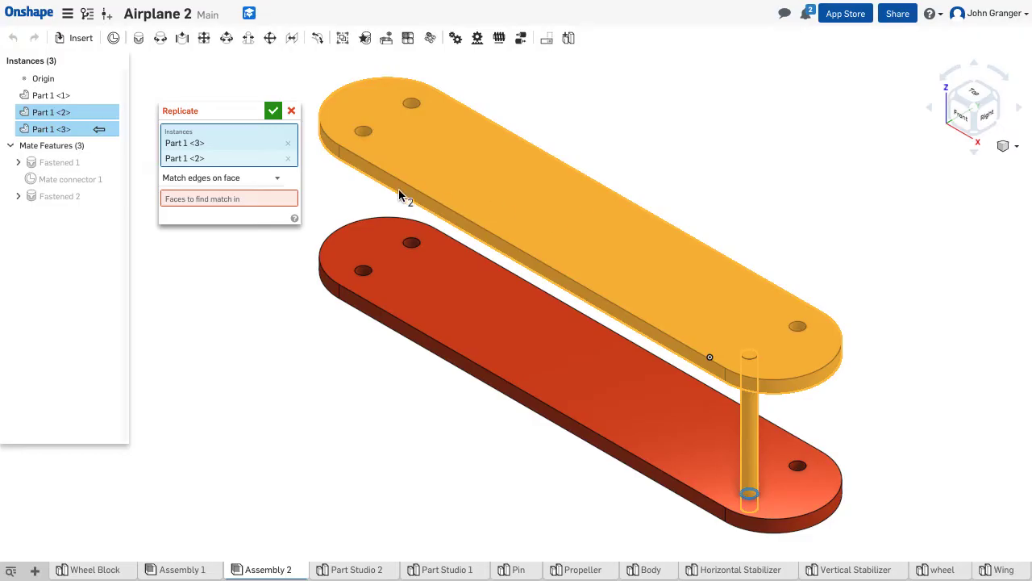
{"action": "left_click", "coordinate": [288, 158]}
{"action": "left_click", "coordinate": [281, 191]}
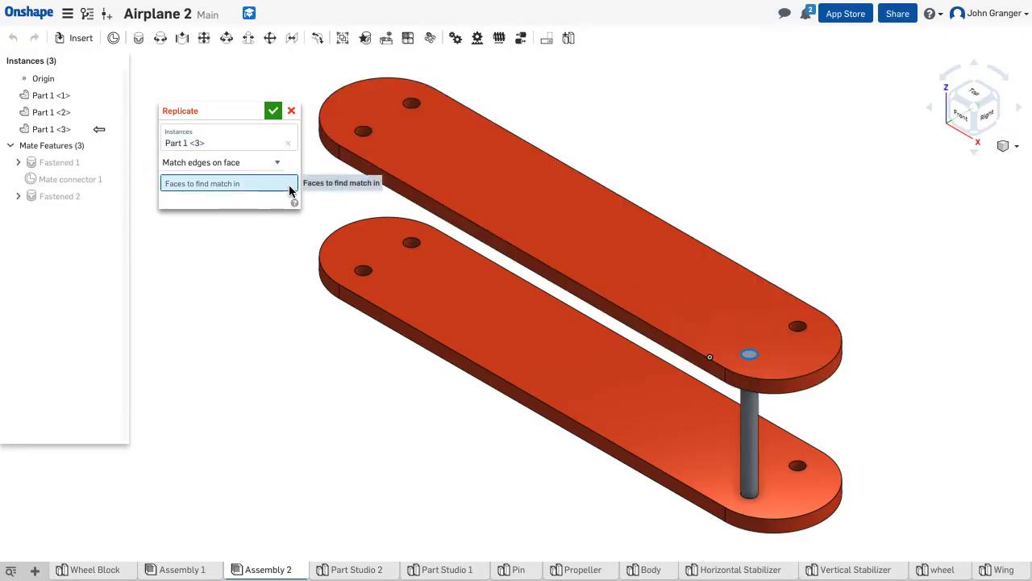
{"action": "left_click", "coordinate": [568, 226]}
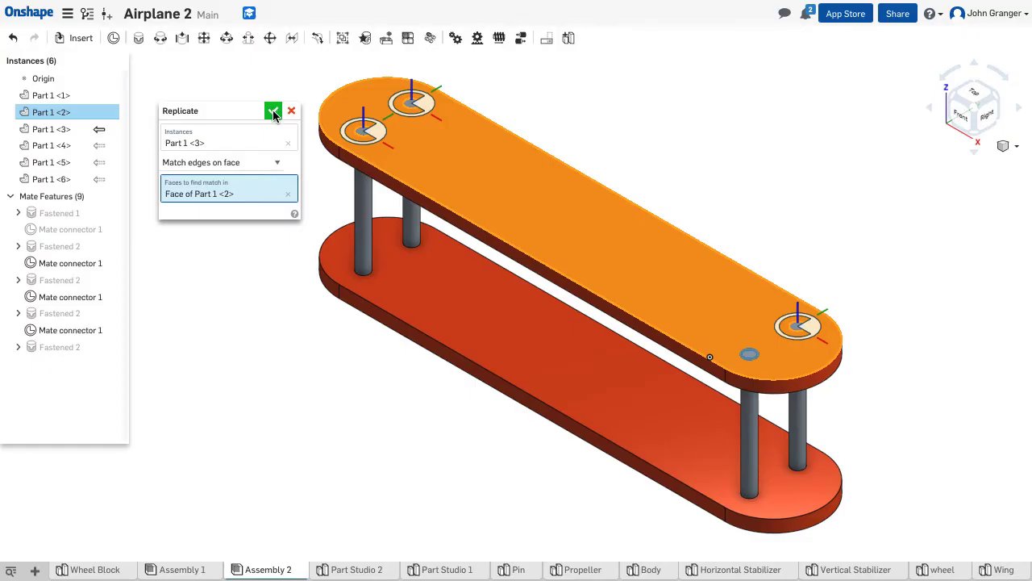
{"action": "left_click", "coordinate": [273, 111]}
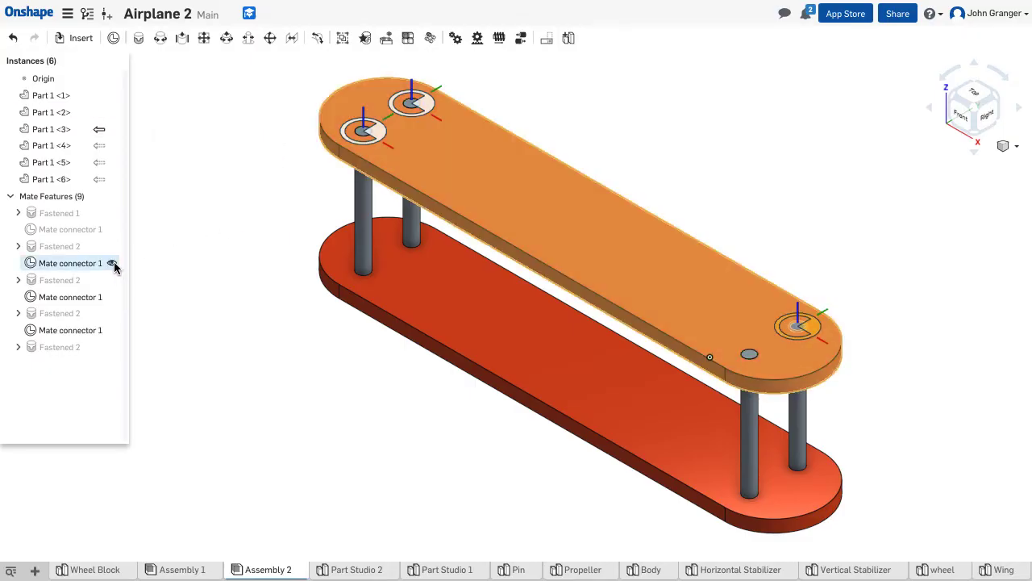
- Hide the three remaining Mate connector 1 entries on the replicated struts
{"action": "left_click", "coordinate": [113, 263]}
{"action": "left_click", "coordinate": [112, 296]}
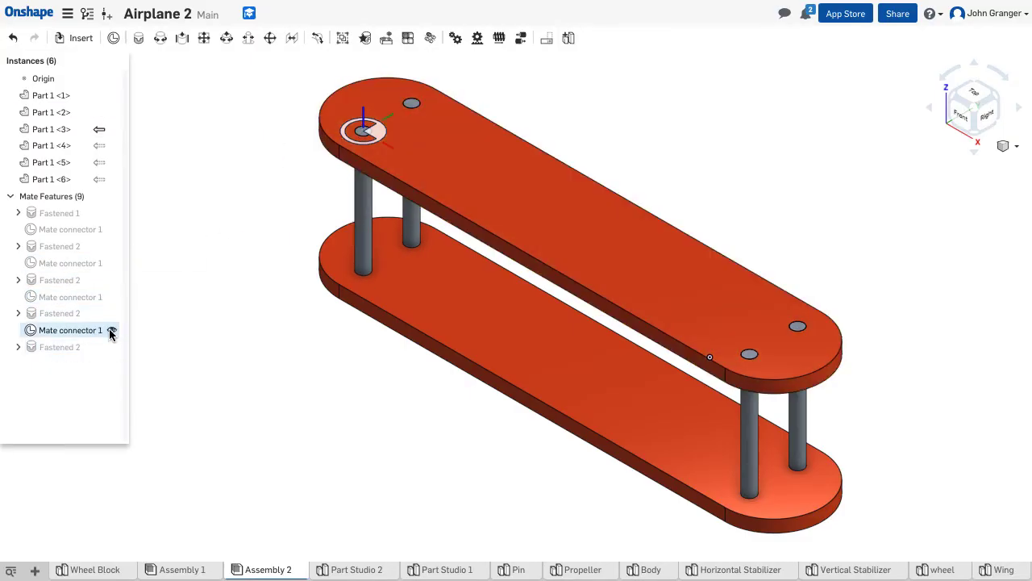
{"action": "left_click", "coordinate": [111, 330]}
- Orbit to inspect the four struts, then return to the isometric view
{"action": "mouse_move", "coordinate": [254, 384]}
{"action": "right_mouse_down"}
{"action": "mouse_move", "coordinate": [250, 342]}
{"action": "mouse_move", "coordinate": [341, 335]}
{"action": "mouse_move", "coordinate": [271, 383]}
{"action": "mouse_move", "coordinate": [254, 365]}
{"action": "mouse_move", "coordinate": [260, 358]}
{"action": "mouse_move", "coordinate": [250, 371]}
{"action": "right_mouse_up"}
{"action": "right_click", "coordinate": [223, 315]}
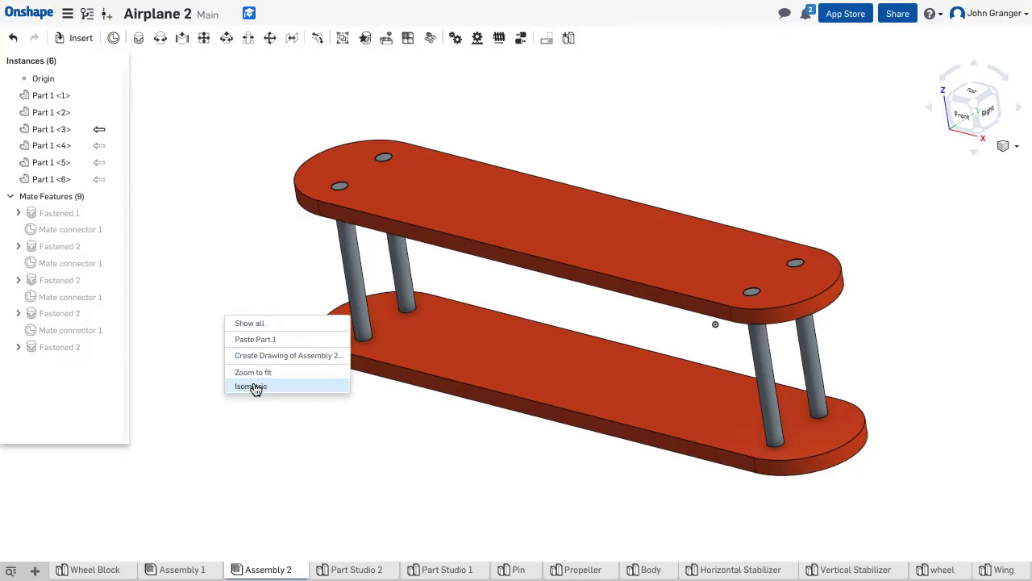
{"action": "left_click", "coordinate": [253, 385]}
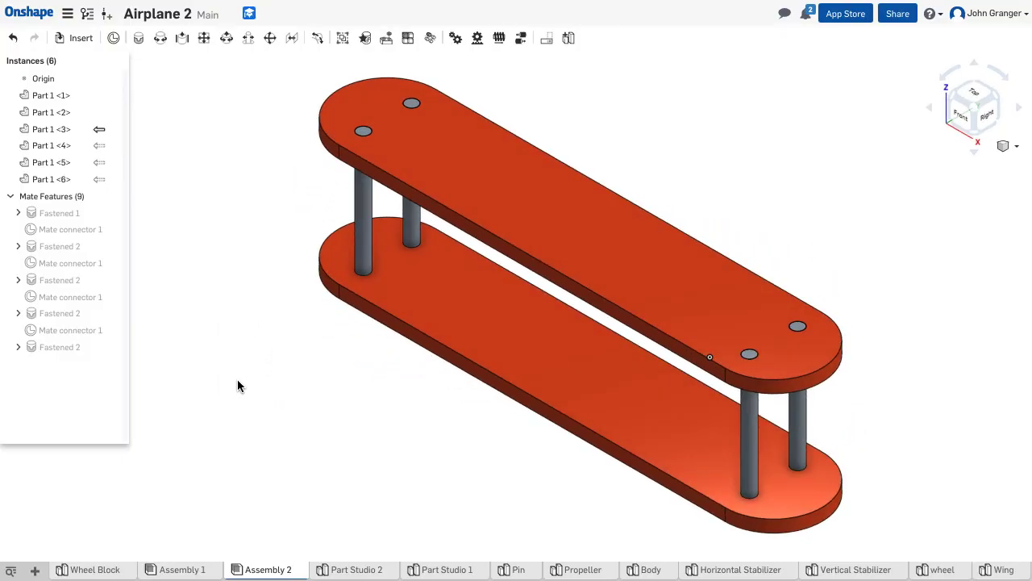